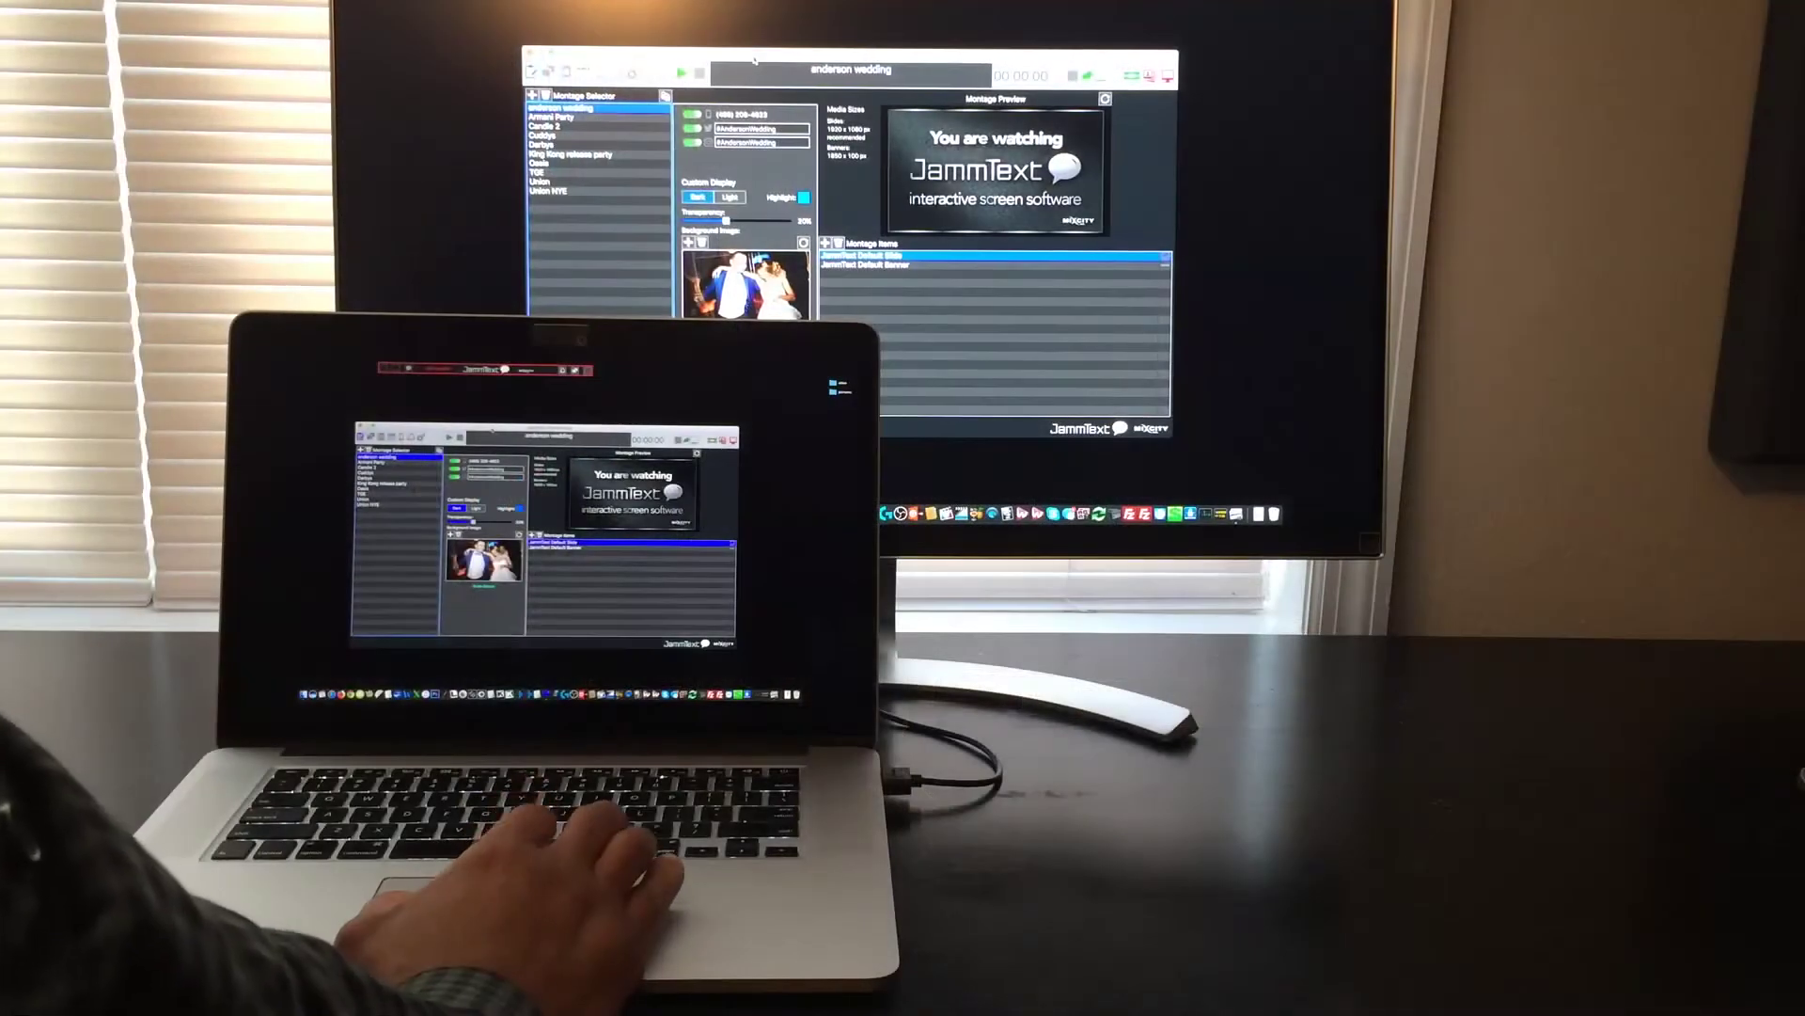
Drag the JammText window by its title bar slightly down and left on the laptop screen.
mouse_move(755, 59)
mouse_down()
mouse_move(716, 85)
mouse_move(847, 70)
mouse_move(799, 43)
mouse_move(715, 55)
mouse_move(713, 74)
mouse_move(817, 66)
mouse_move(782, 34)
mouse_move(661, 52)
mouse_move(705, 103)
mouse_move(814, 95)
mouse_move(791, 53)
mouse_move(773, 62)
mouse_up()
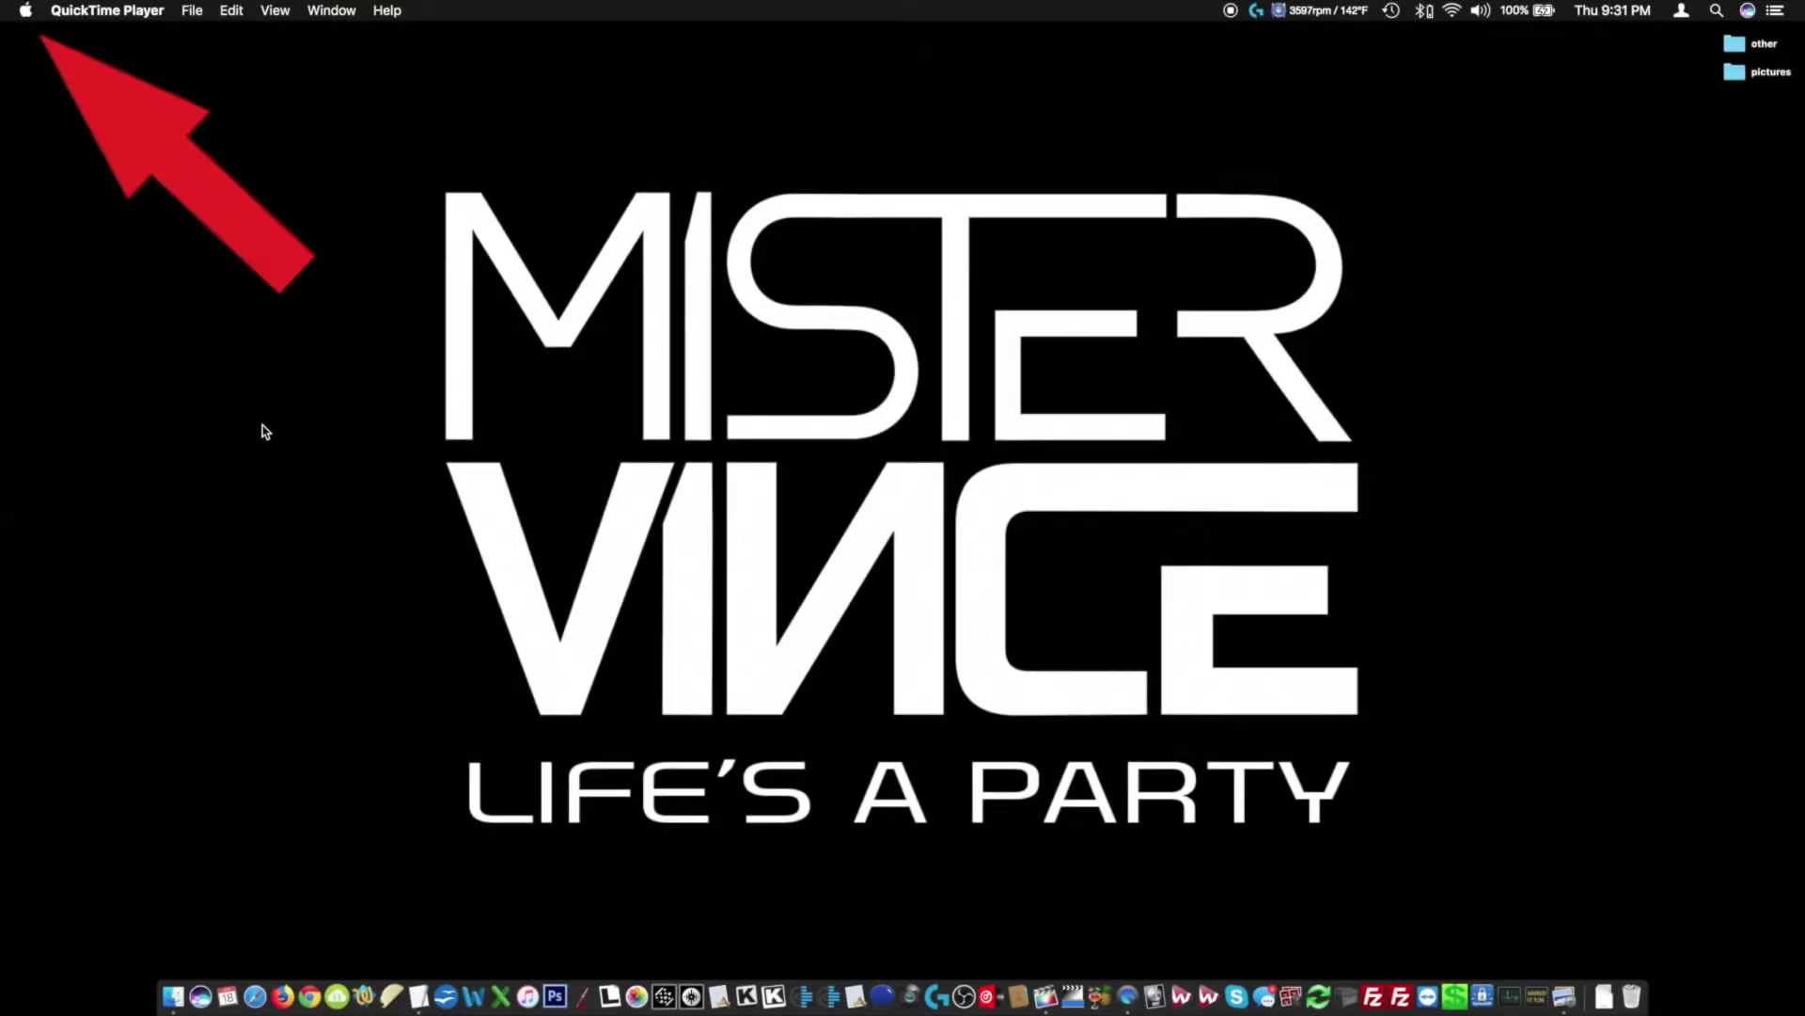
Open Displays preferences and uncheck Mirror Displays on the Arrangement tab.
click(25, 10)
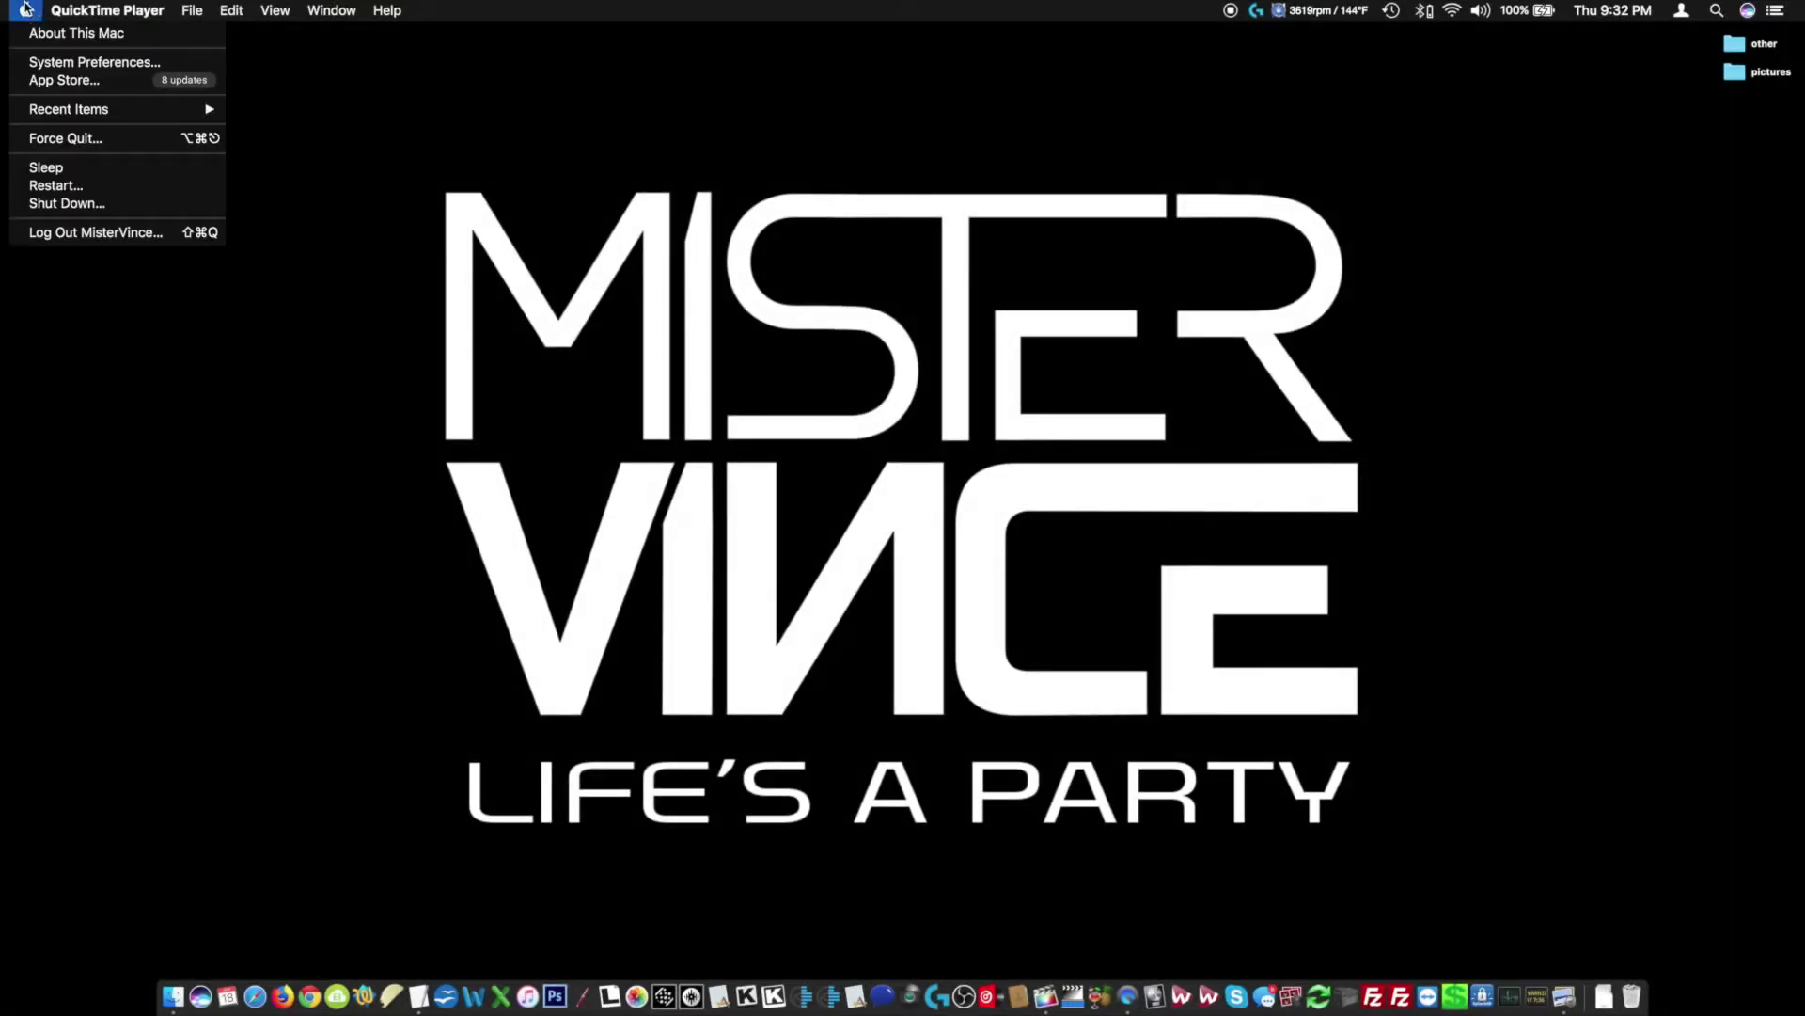
click(48, 62)
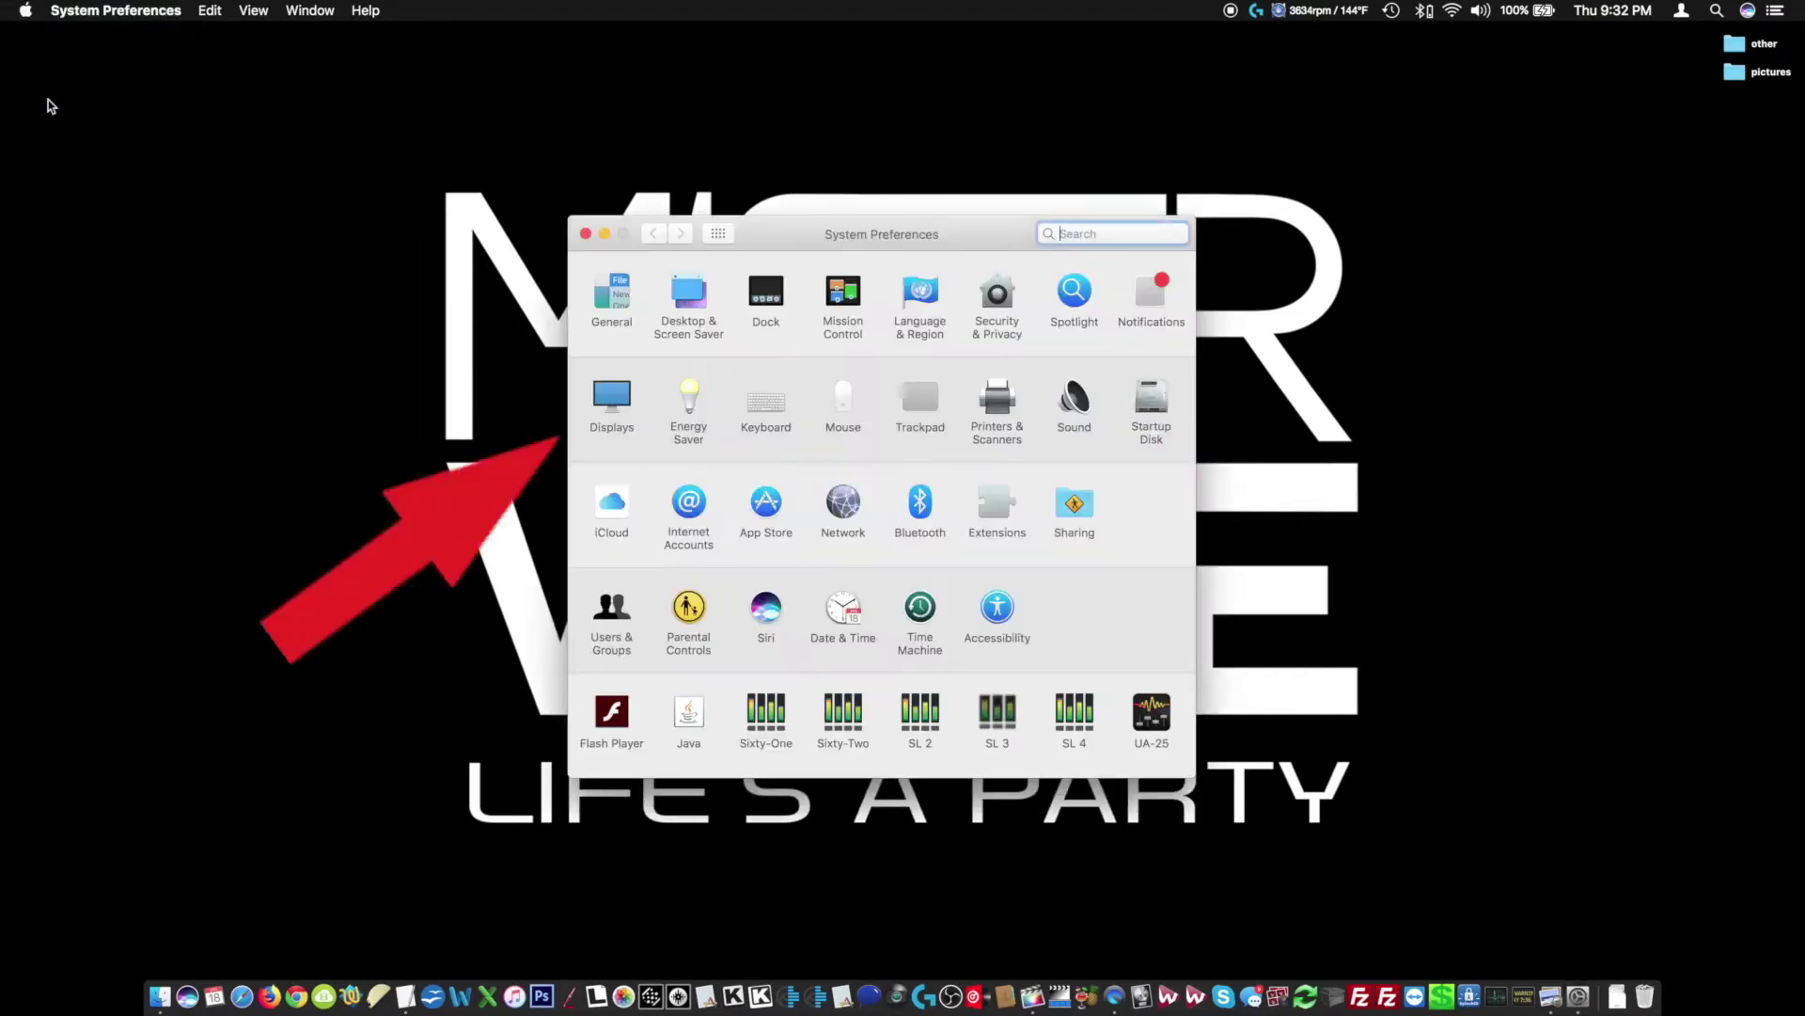
click(611, 390)
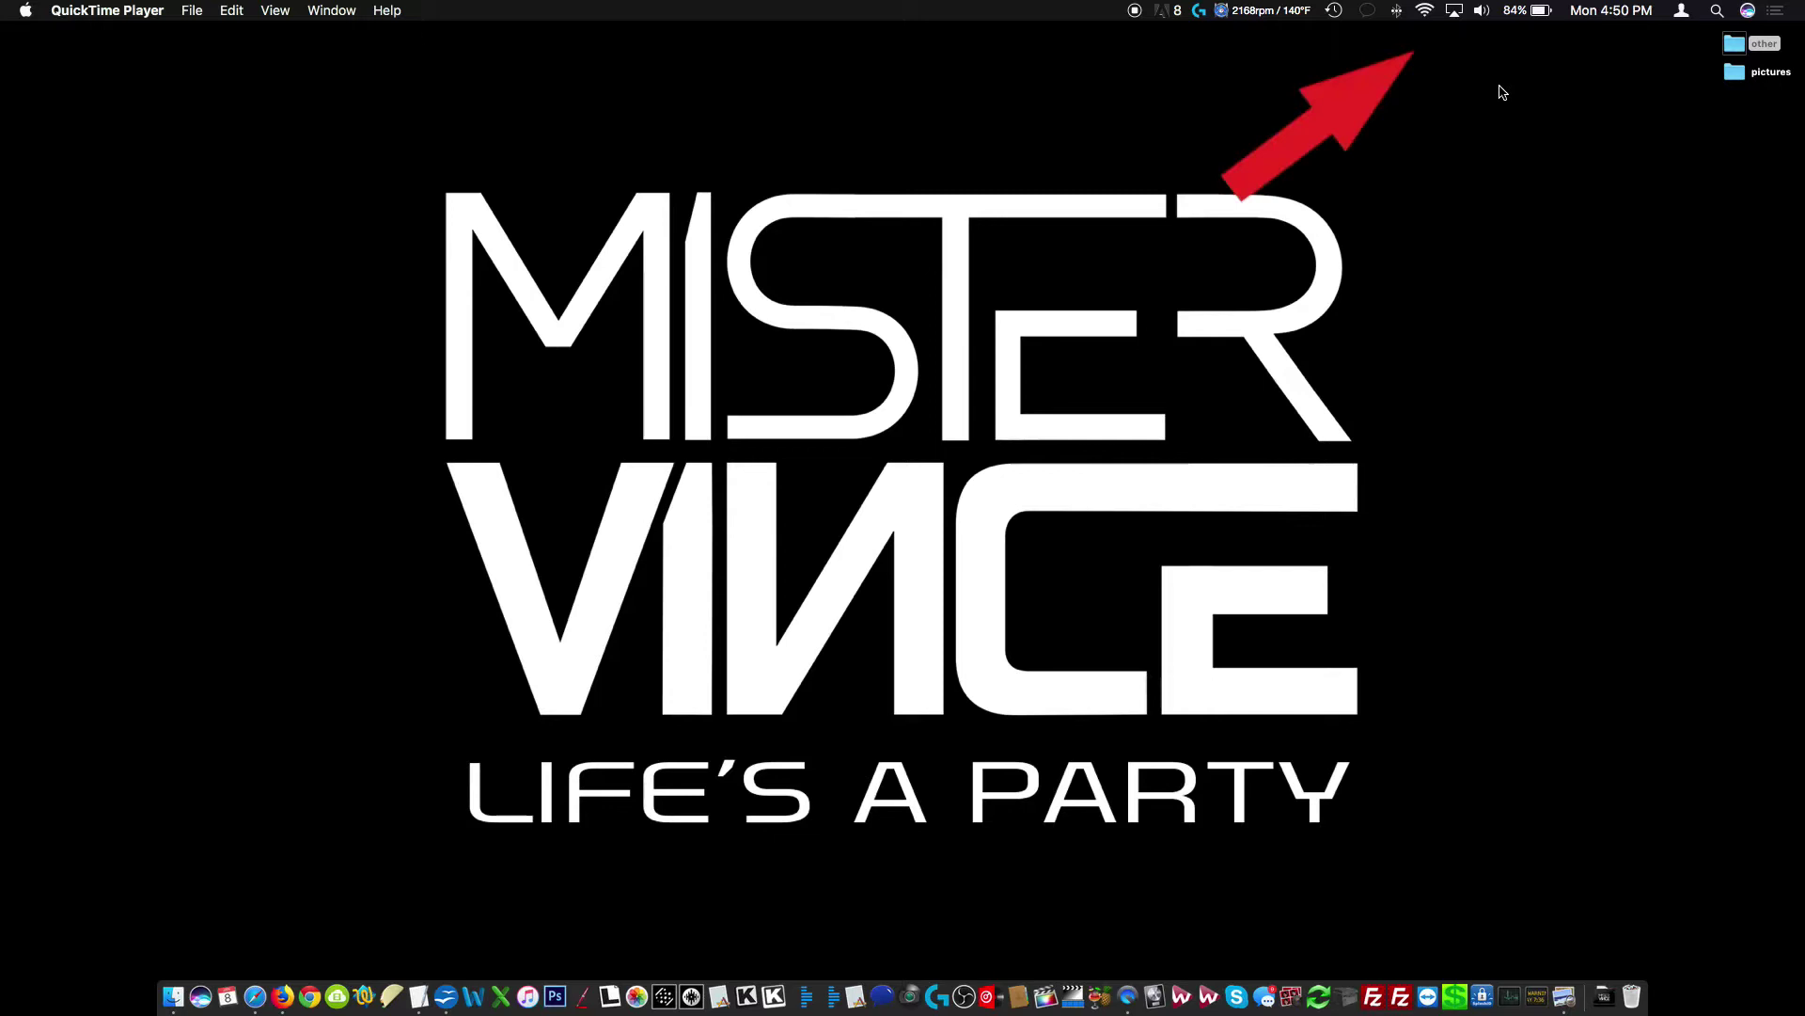
click(1454, 12)
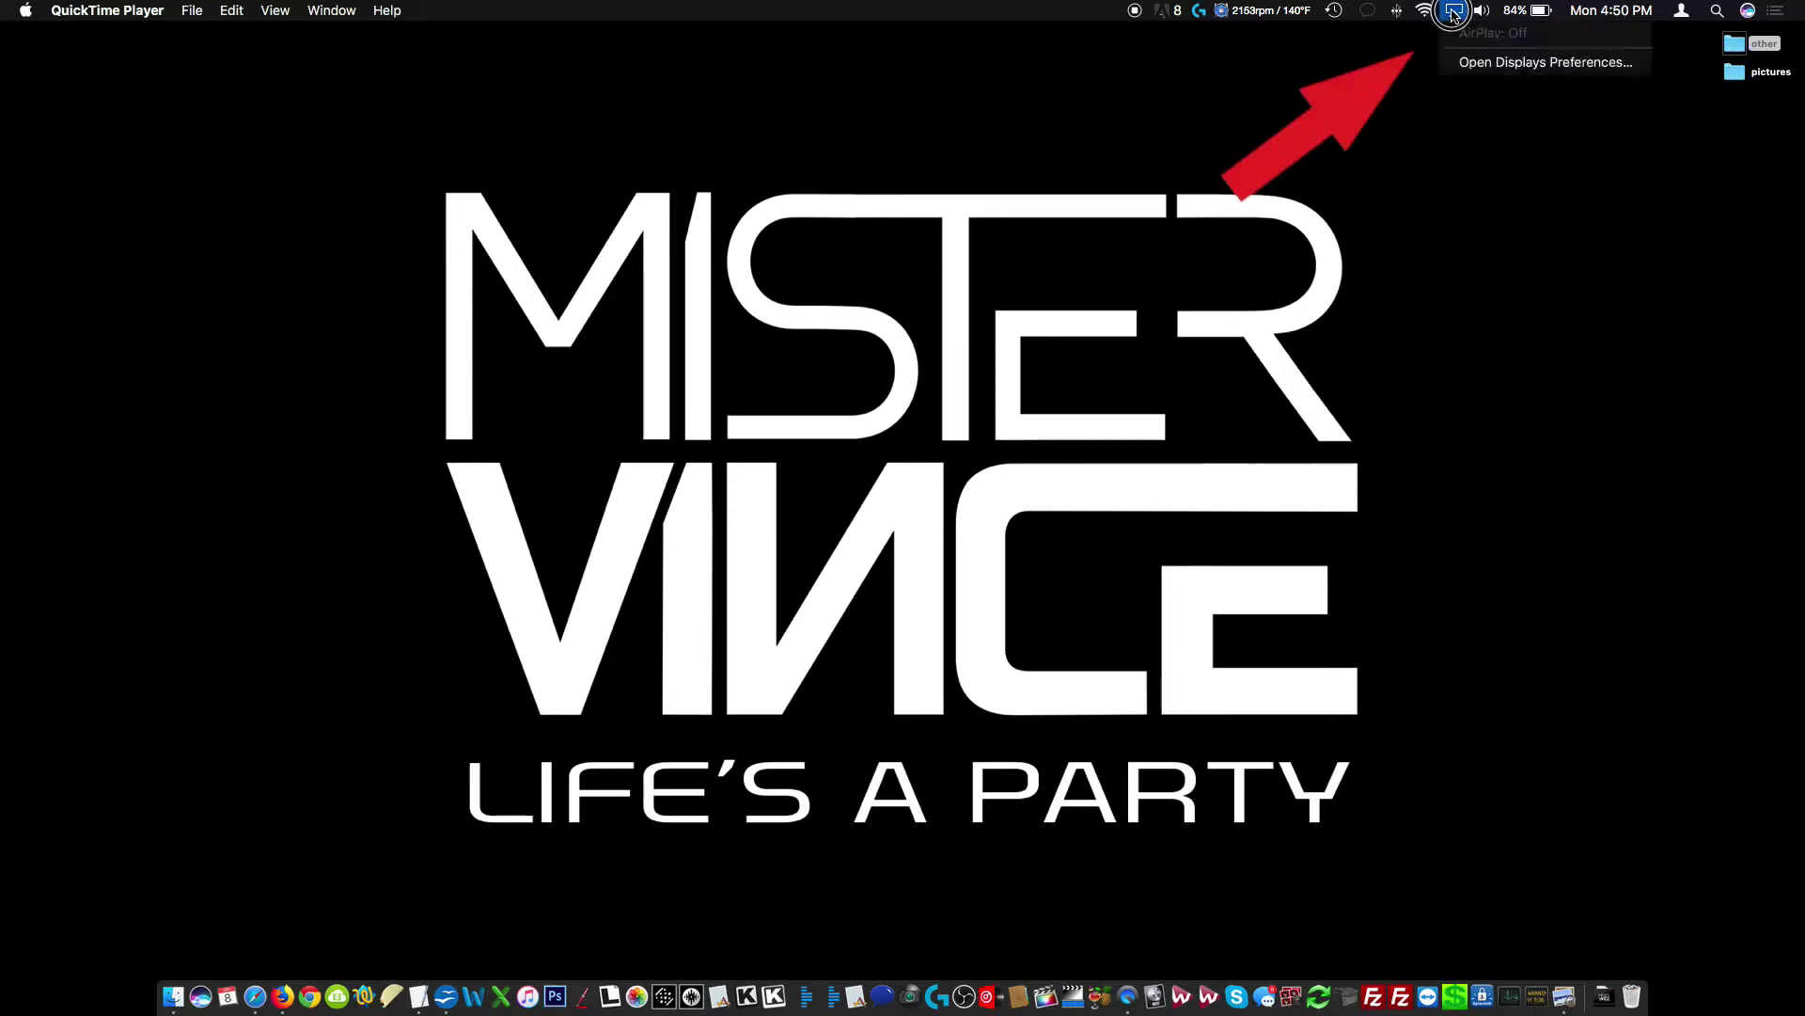
click(1463, 62)
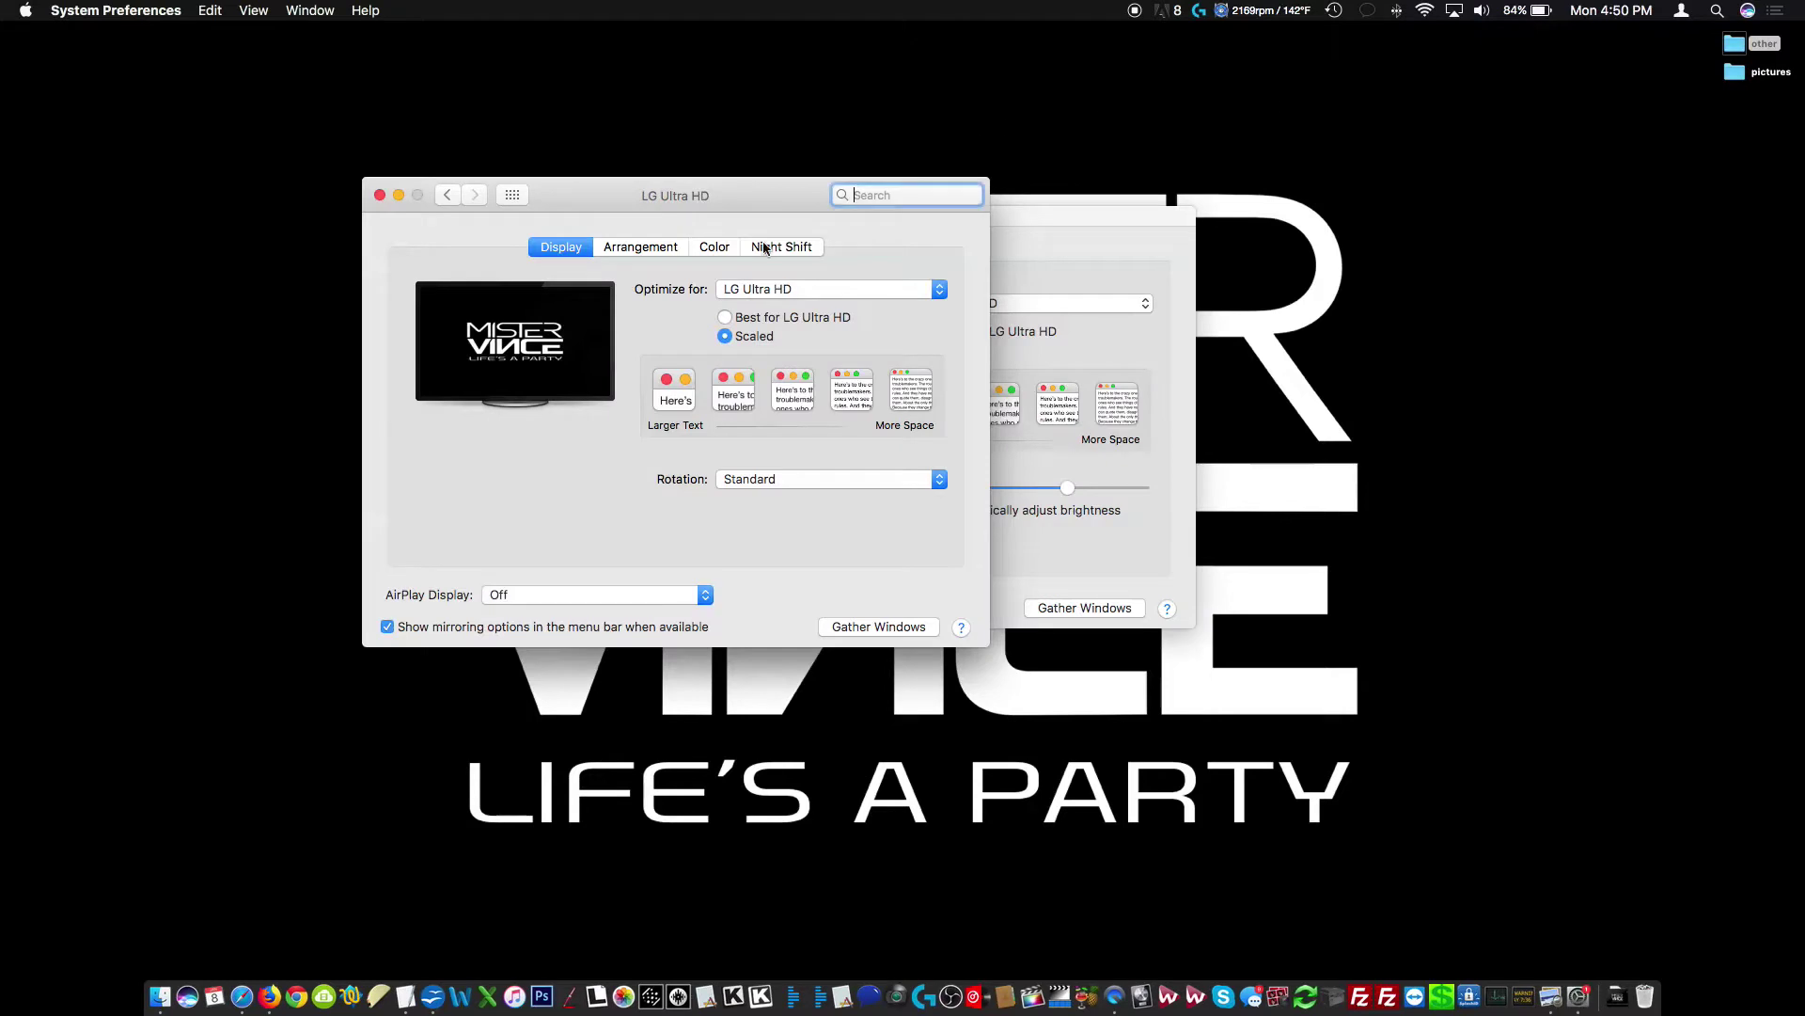
click(664, 252)
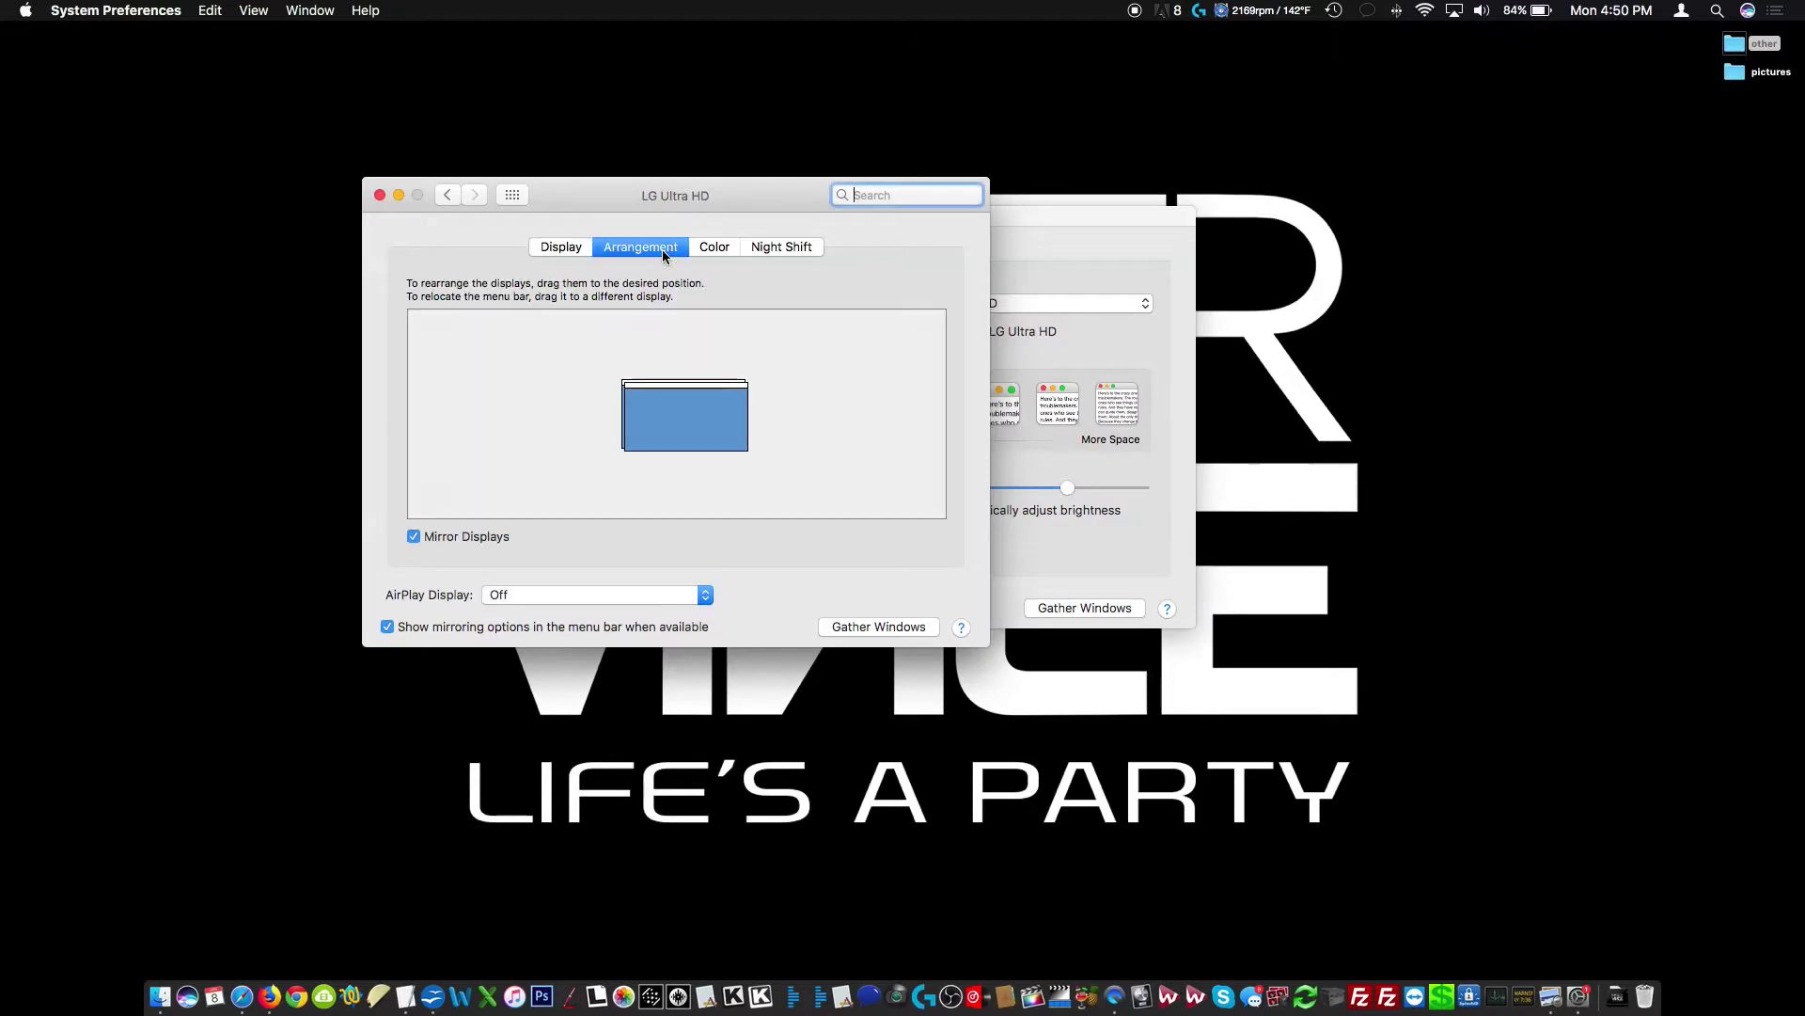
click(413, 538)
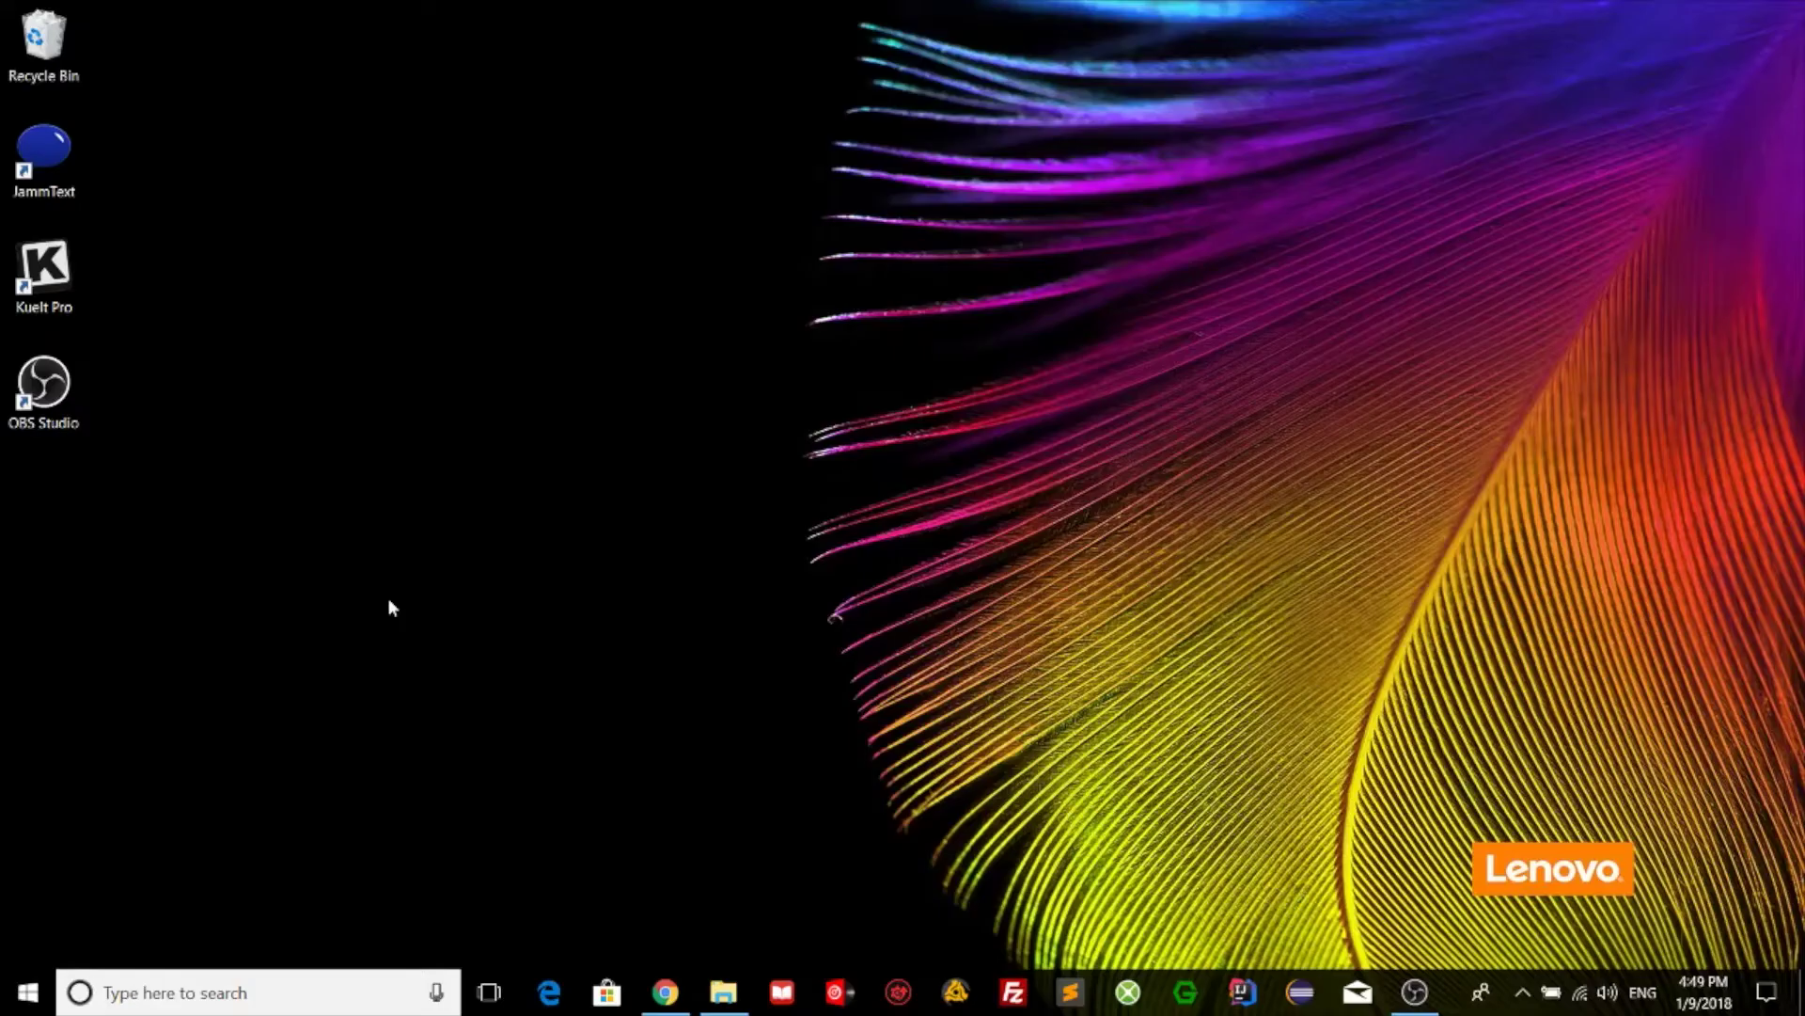
Set Windows Multiple displays to 'Extend these displays' and keep the changes.
right_click(388, 601)
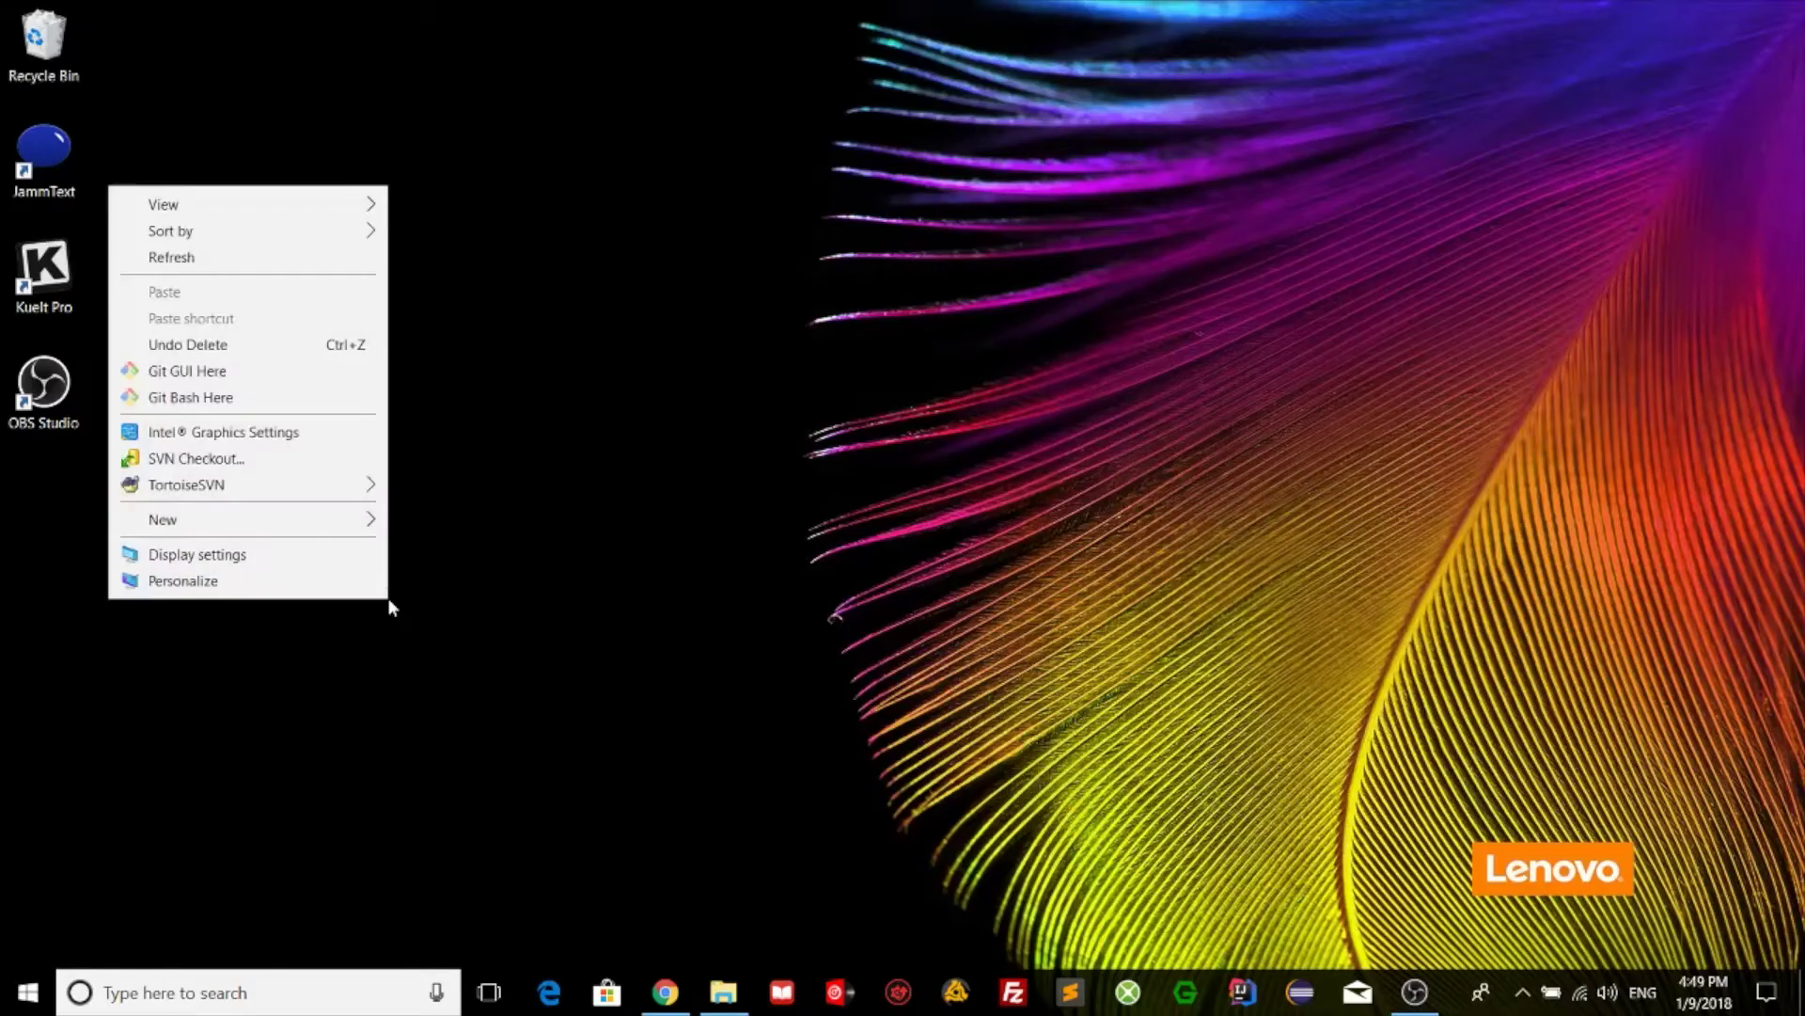
click(208, 555)
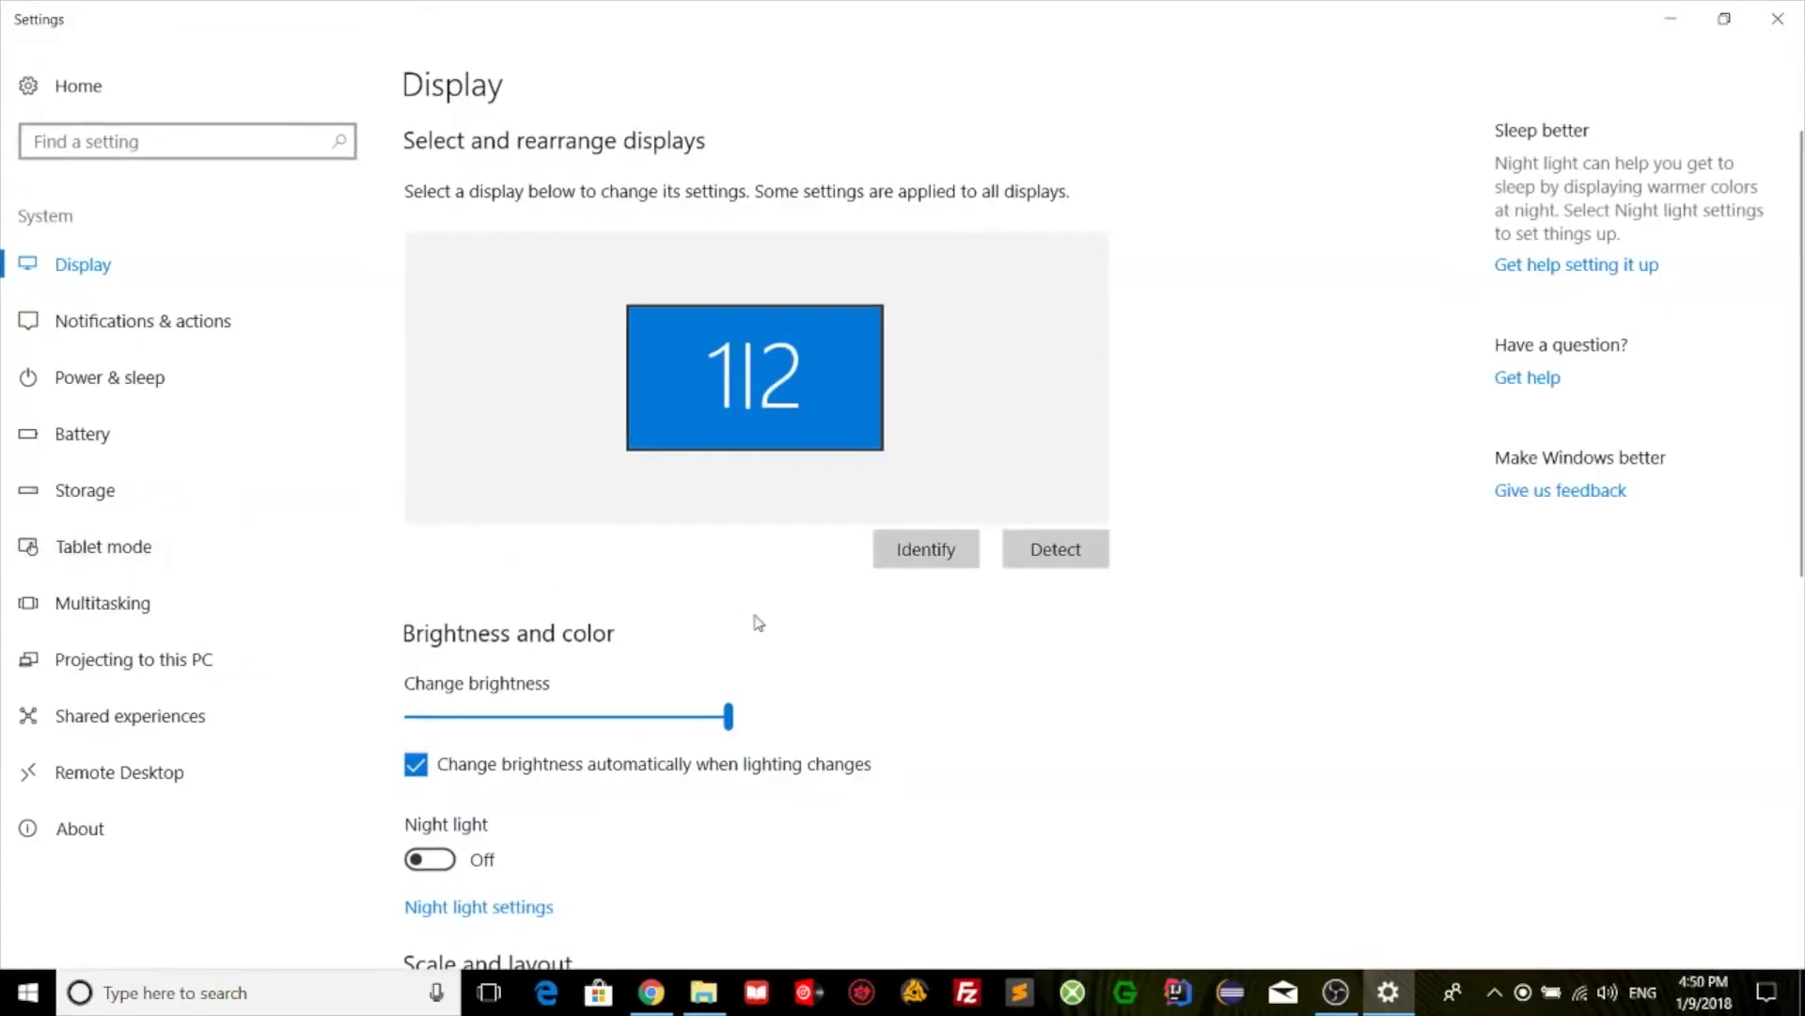
scroll(624, 669, down, 6)
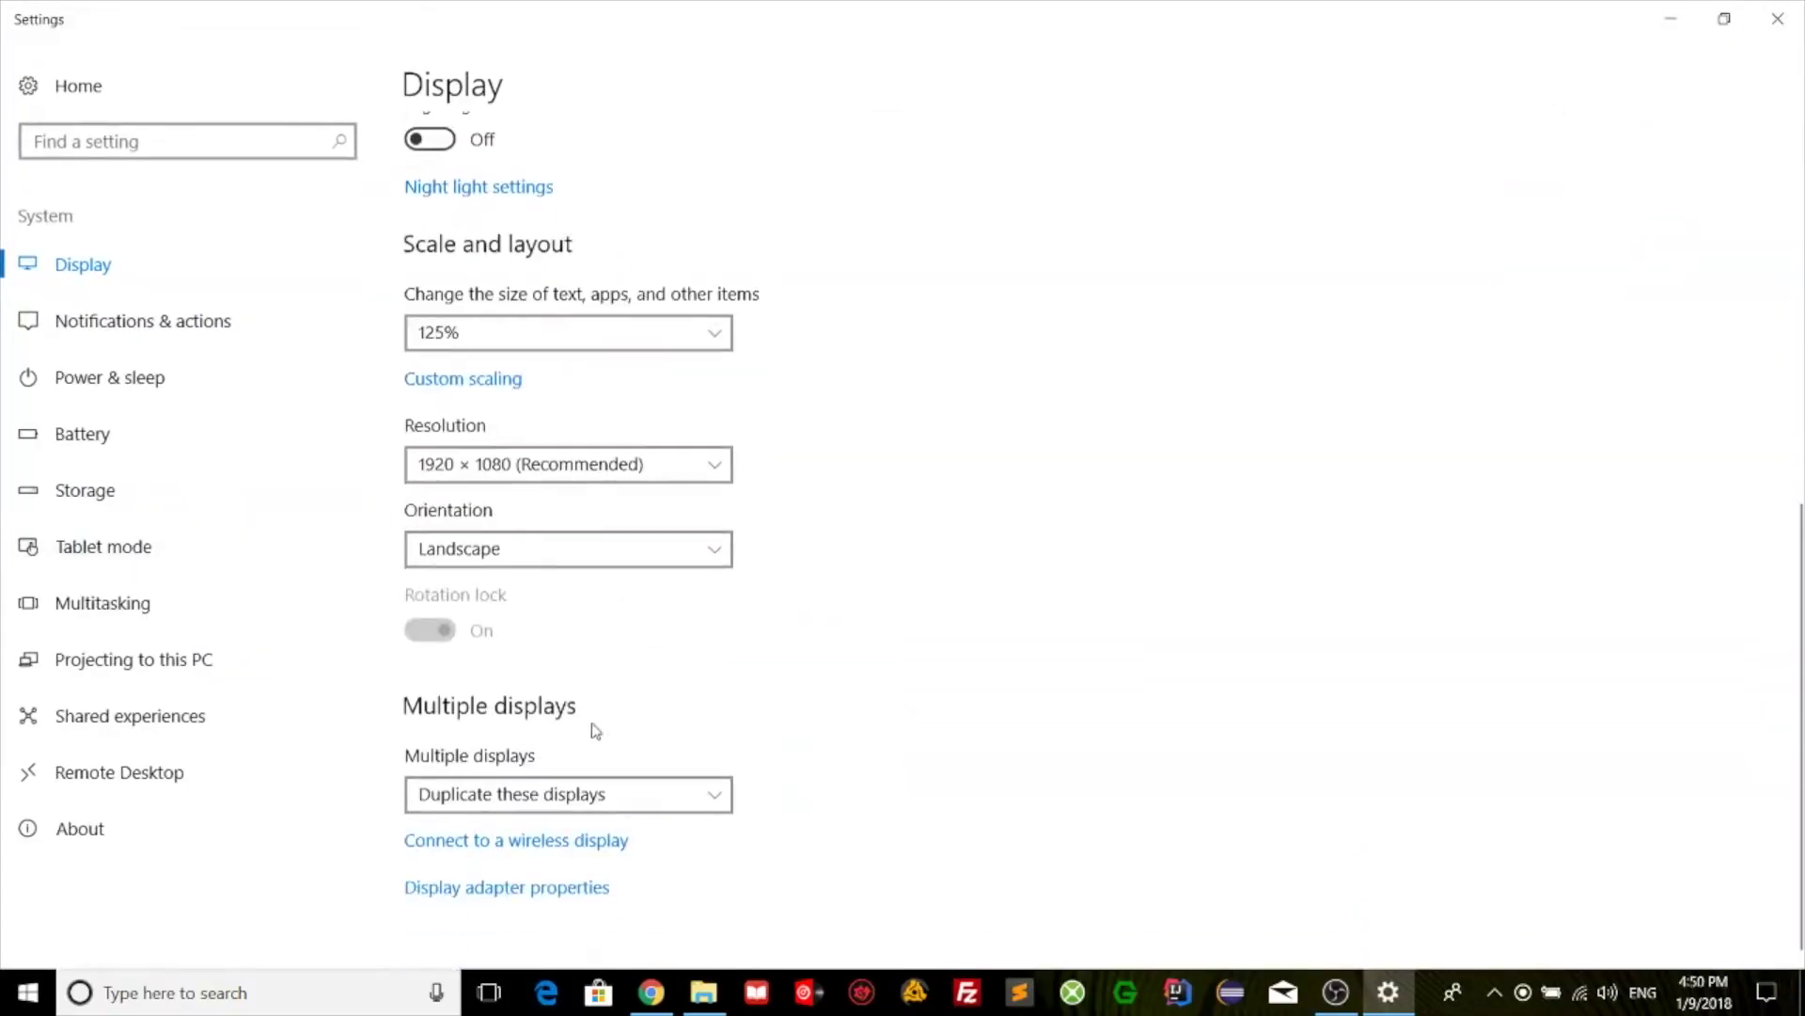
click(559, 799)
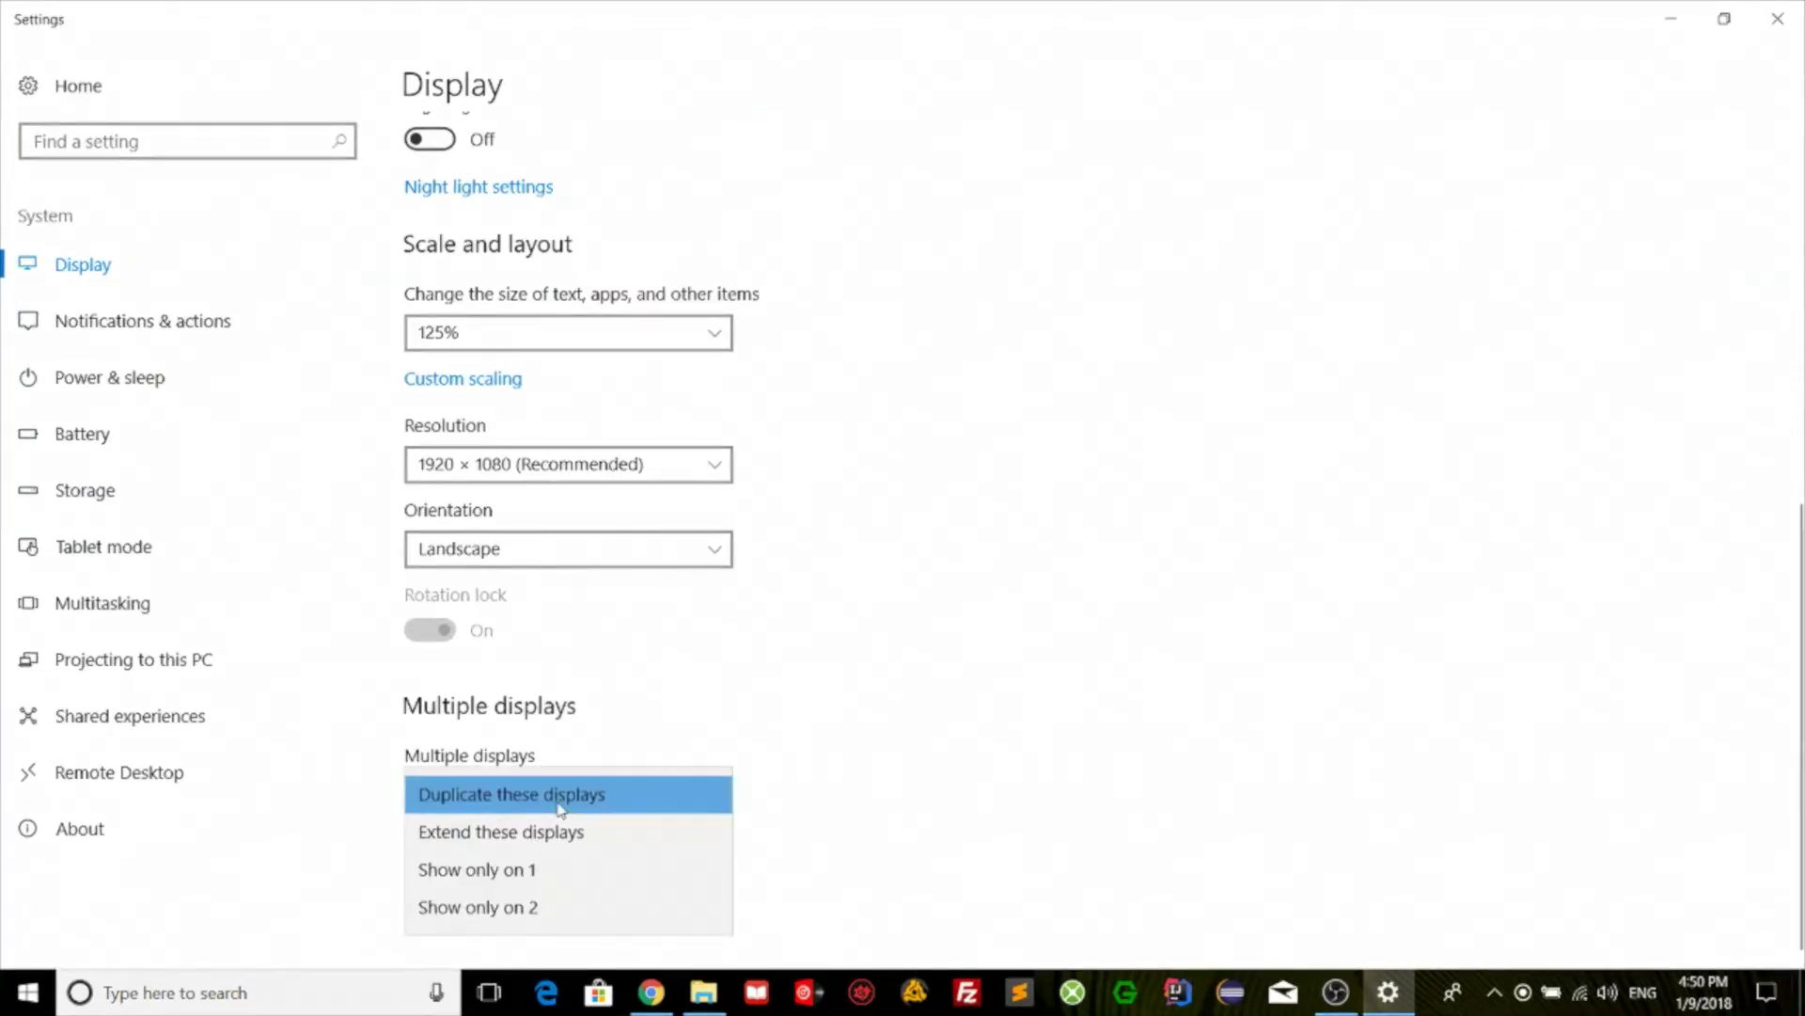
click(545, 836)
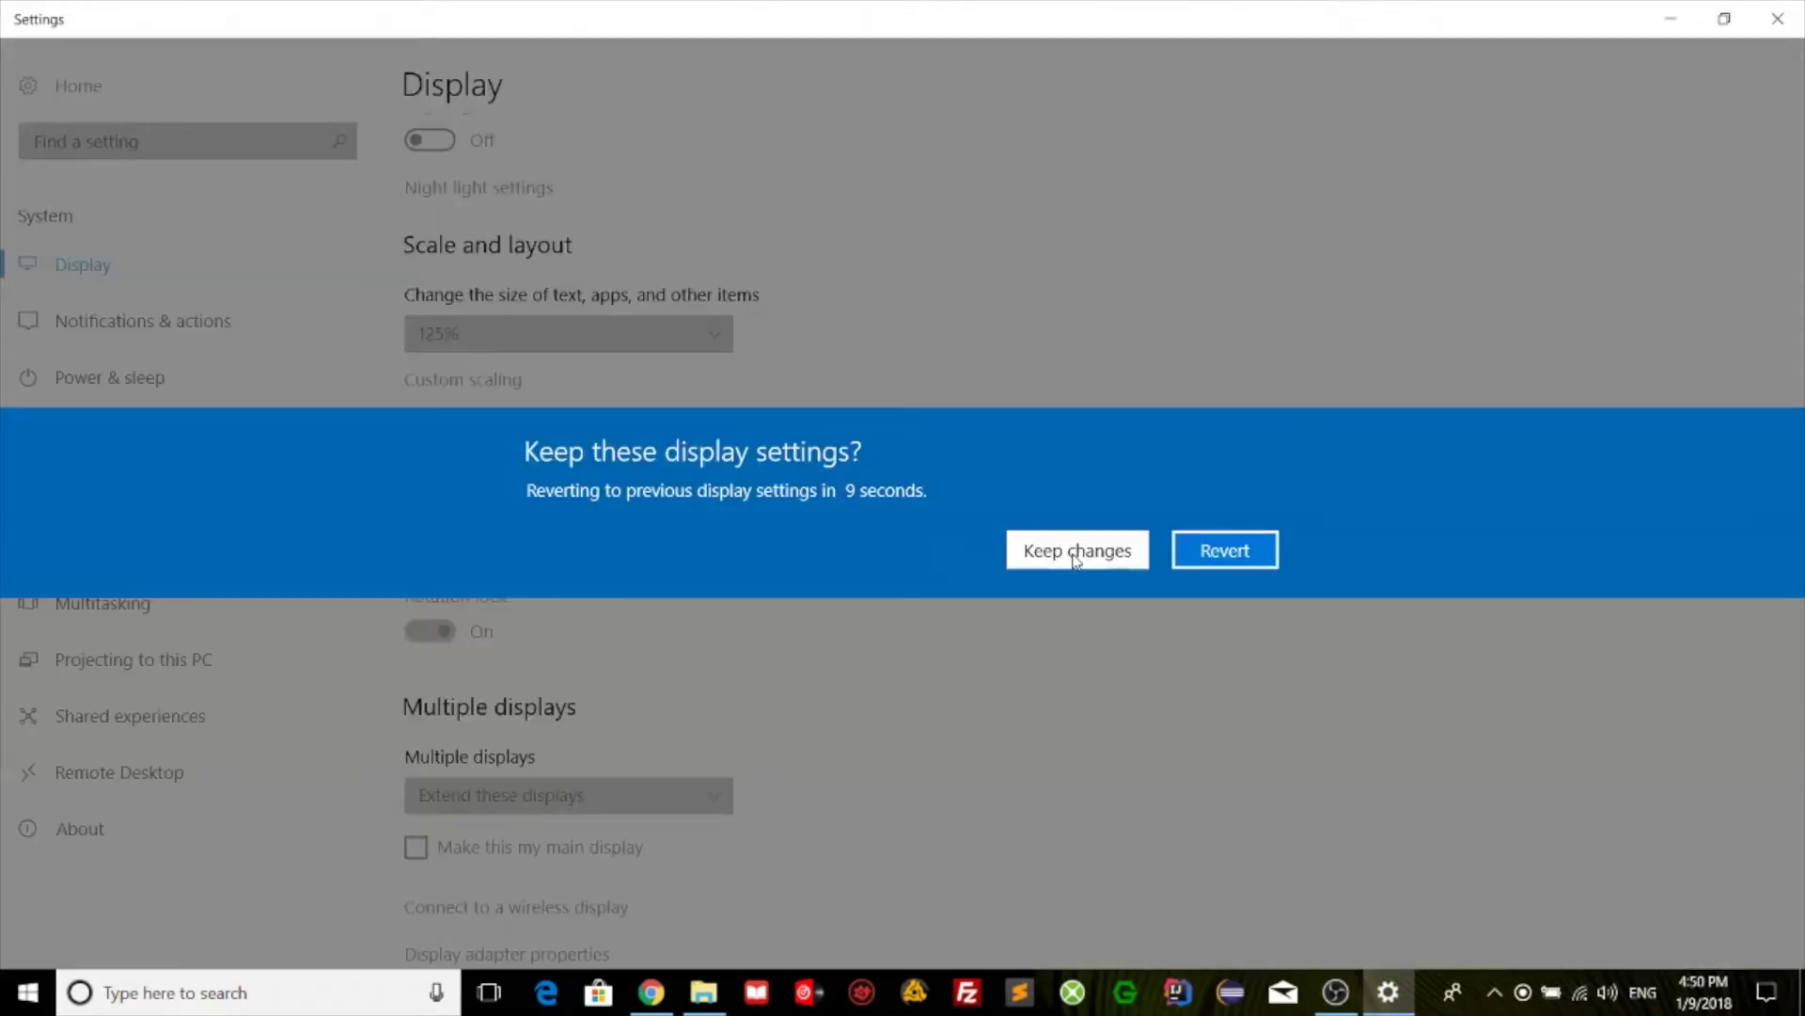
click(1077, 555)
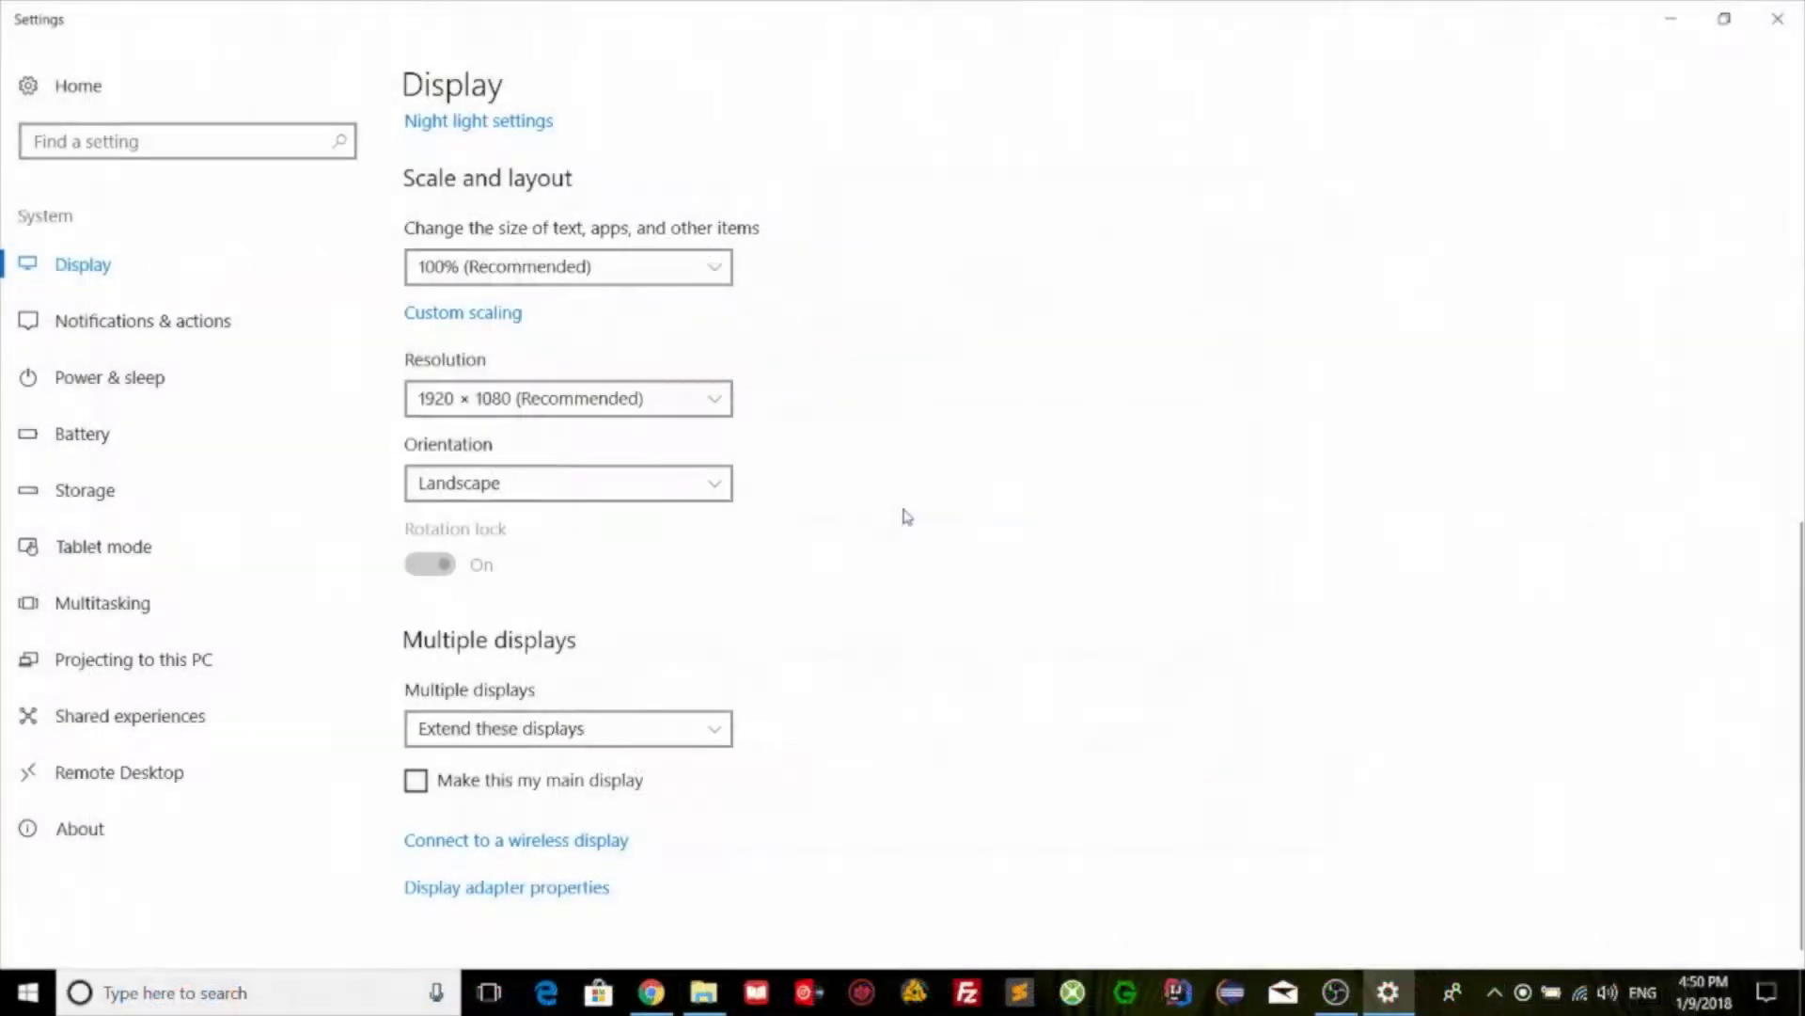
Drag display 2 to the left of display 1 in the Windows display arrangement.
scroll(906, 516, up, 3)
scroll(906, 516, up, 5)
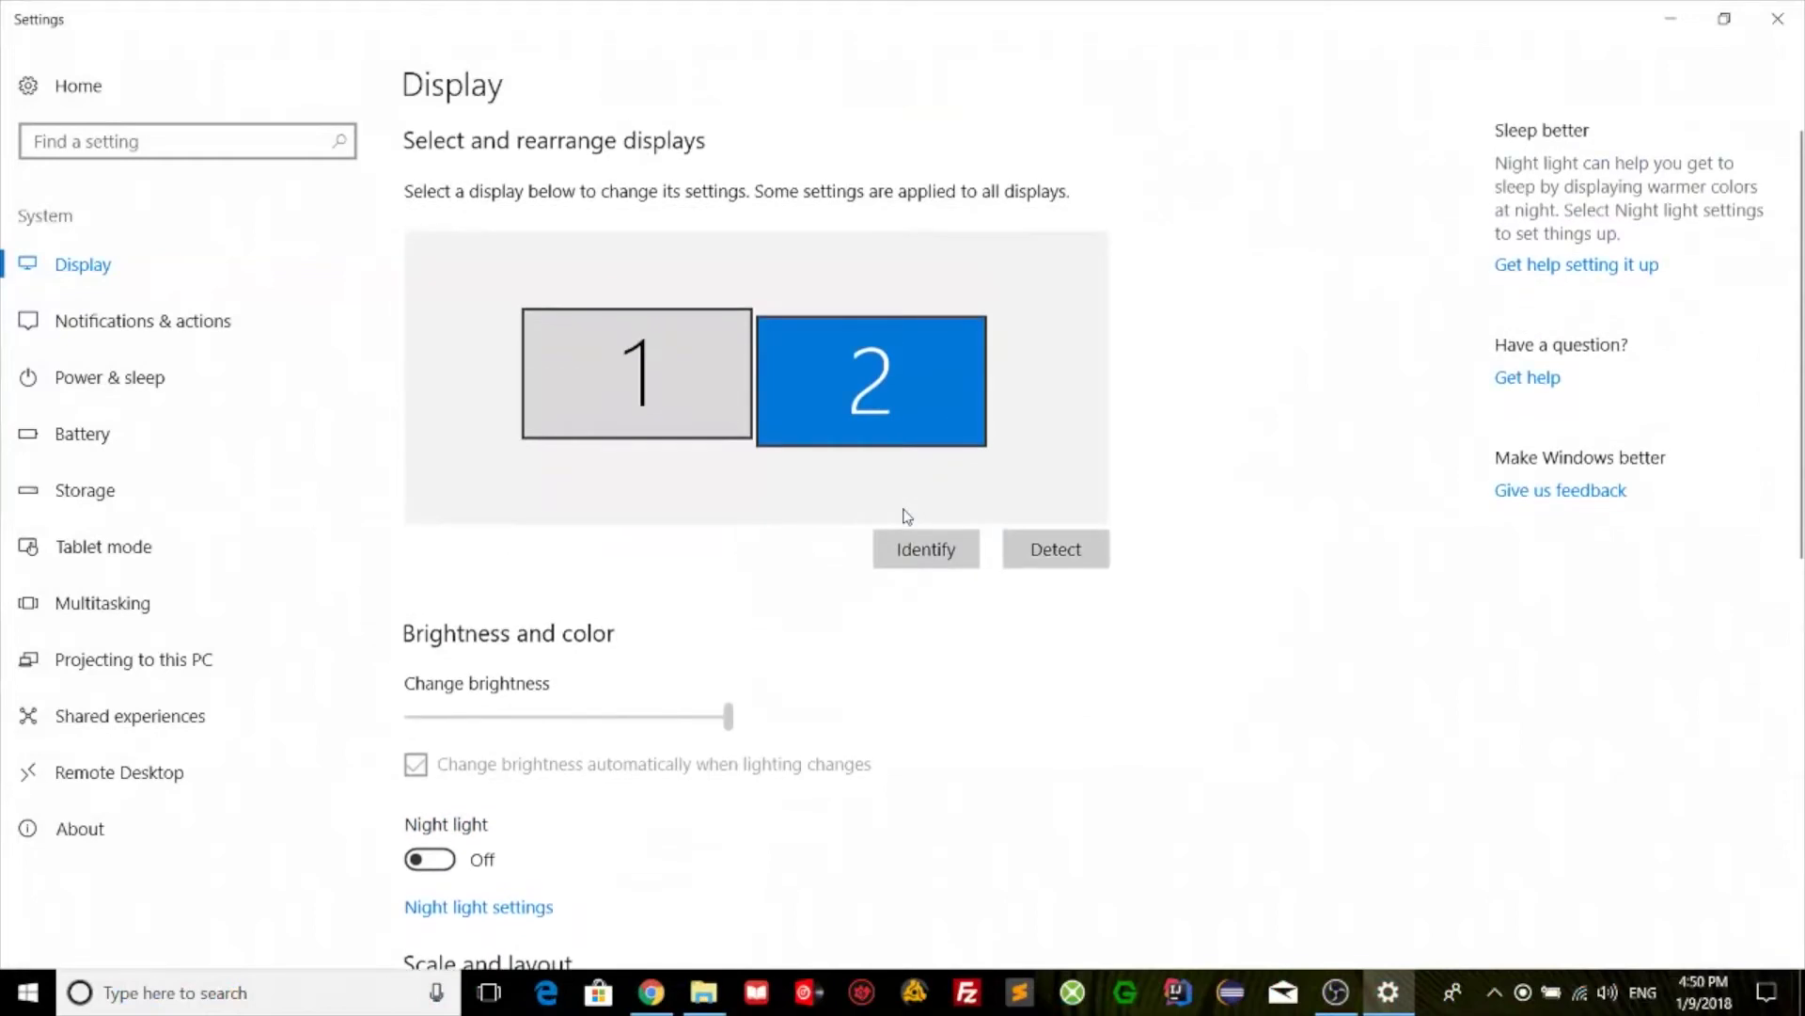
drag(847, 398, 448, 402)
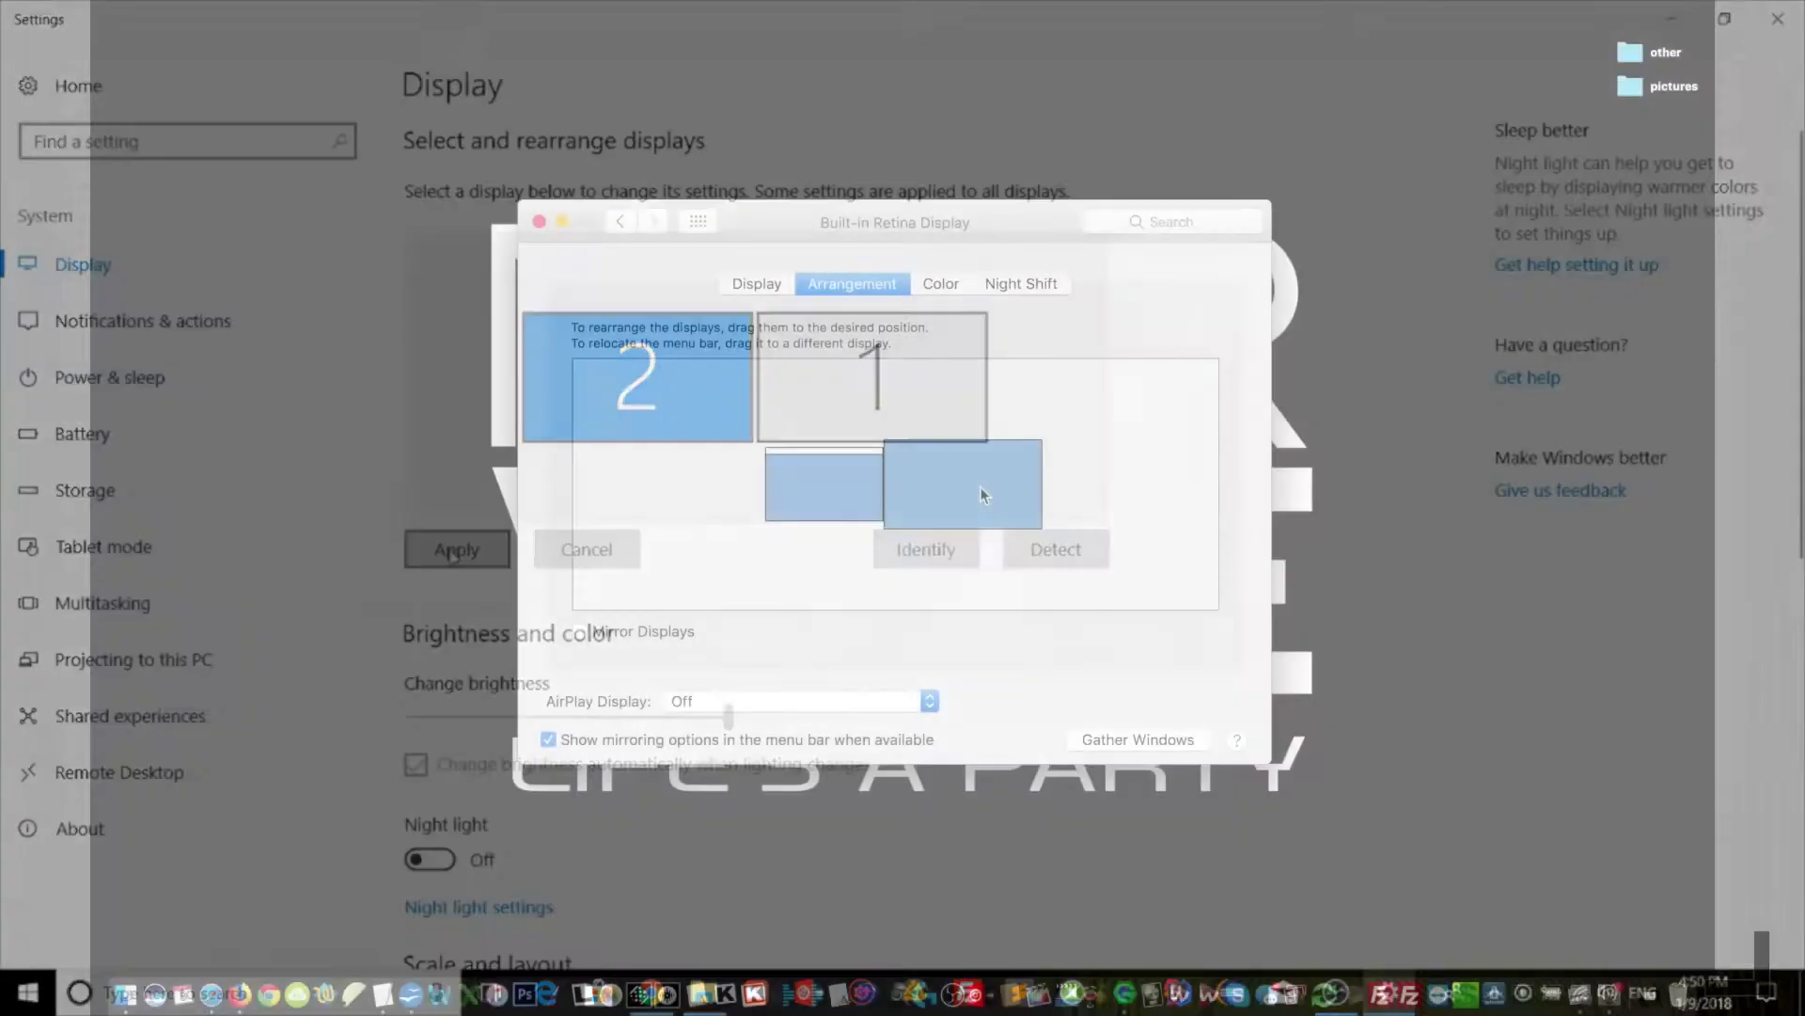
drag(980, 487, 689, 489)
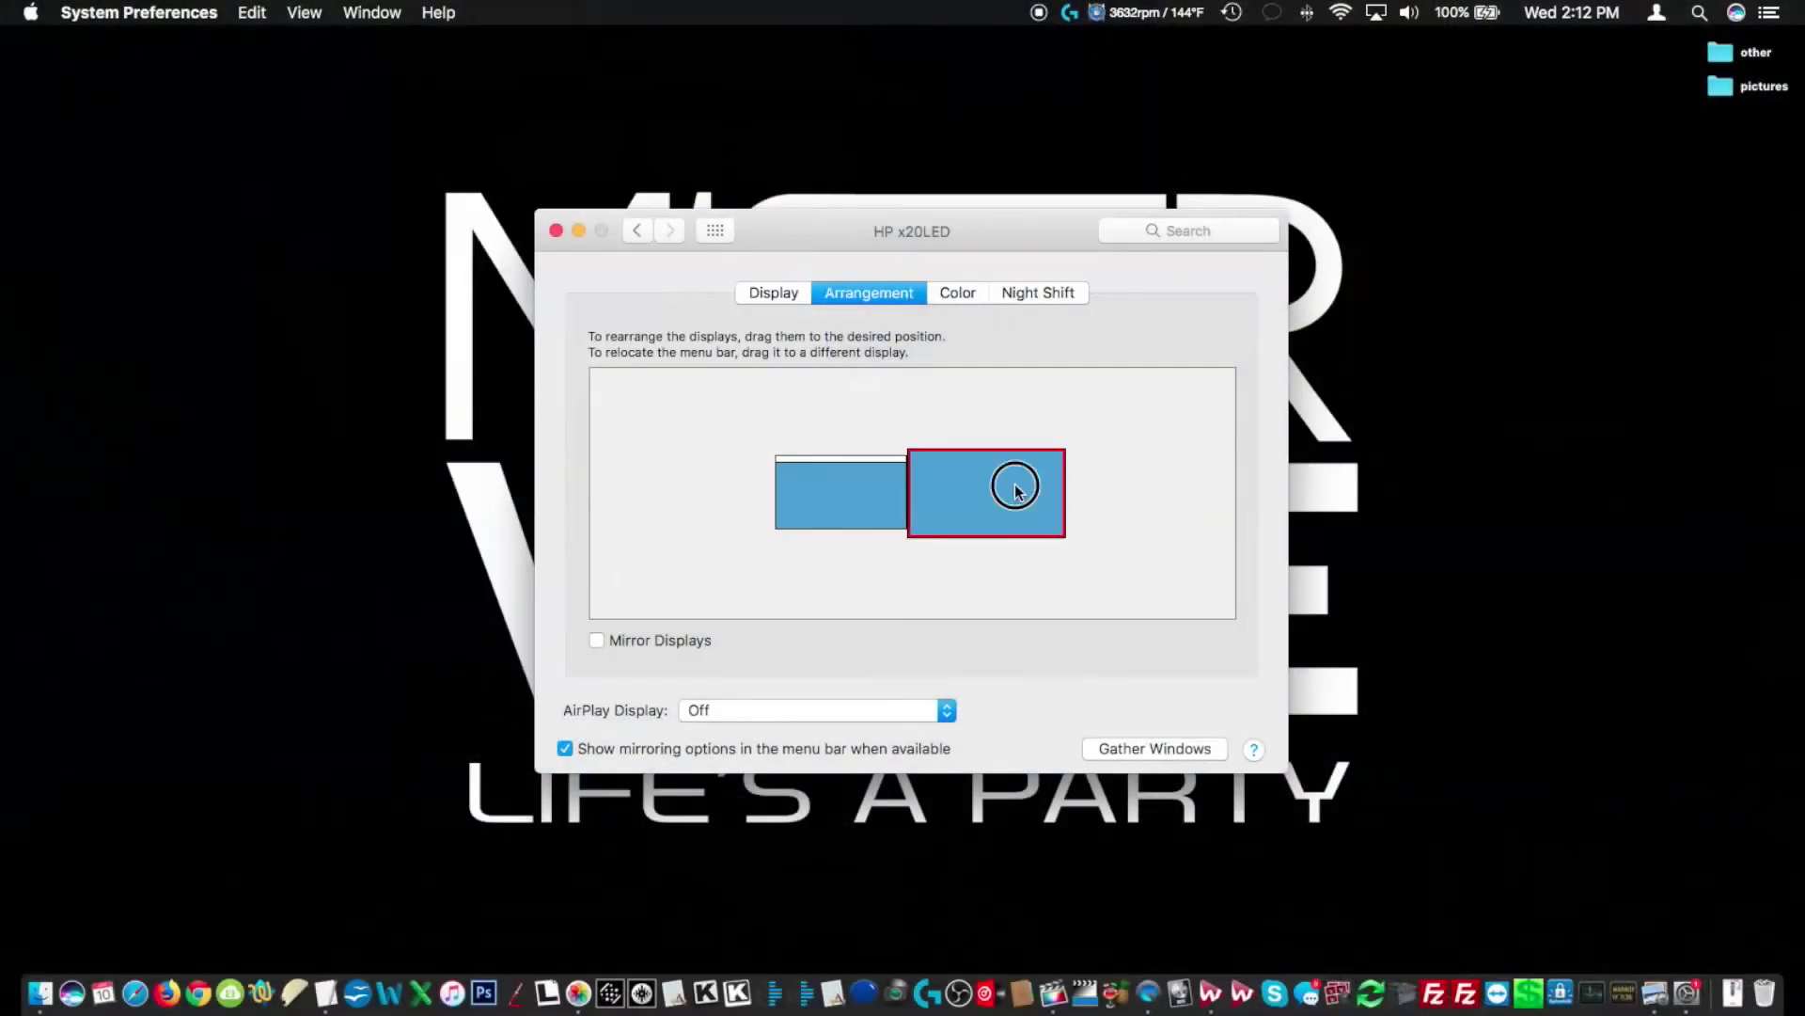
Drag the second display rectangle to the lower left of the menu-bar display.
drag(1016, 490, 718, 543)
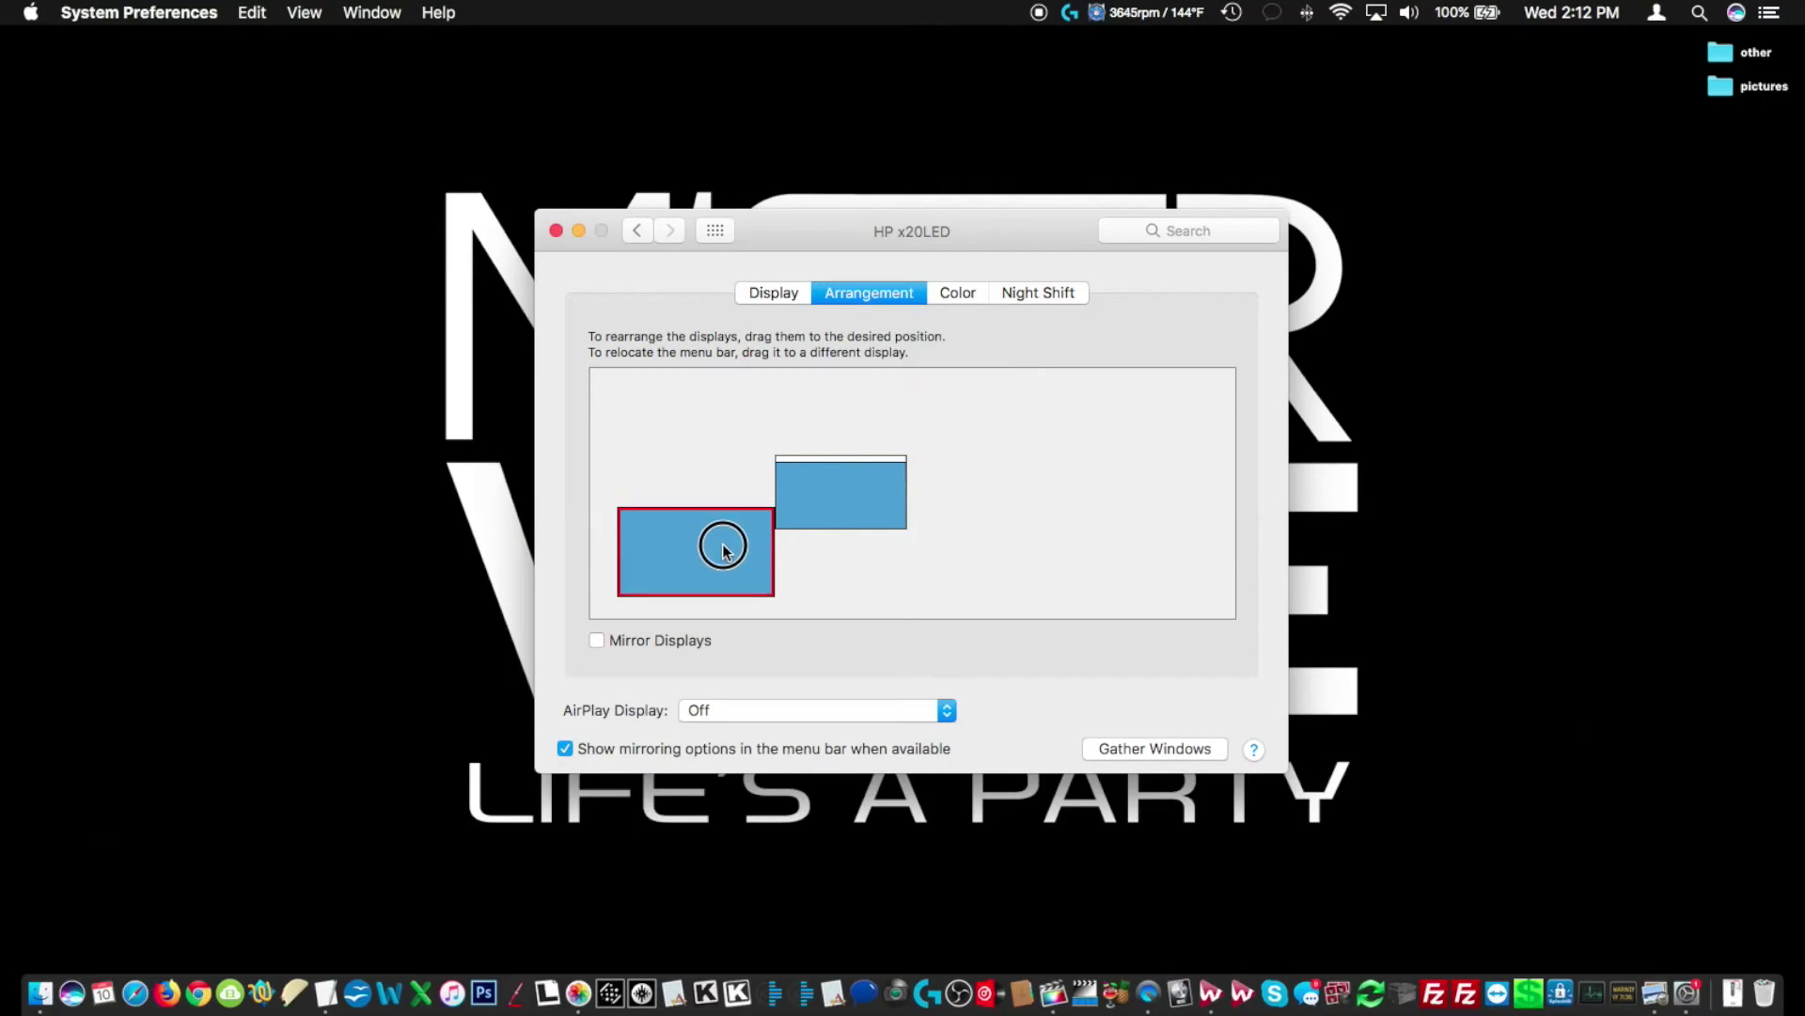
drag(717, 544, 717, 548)
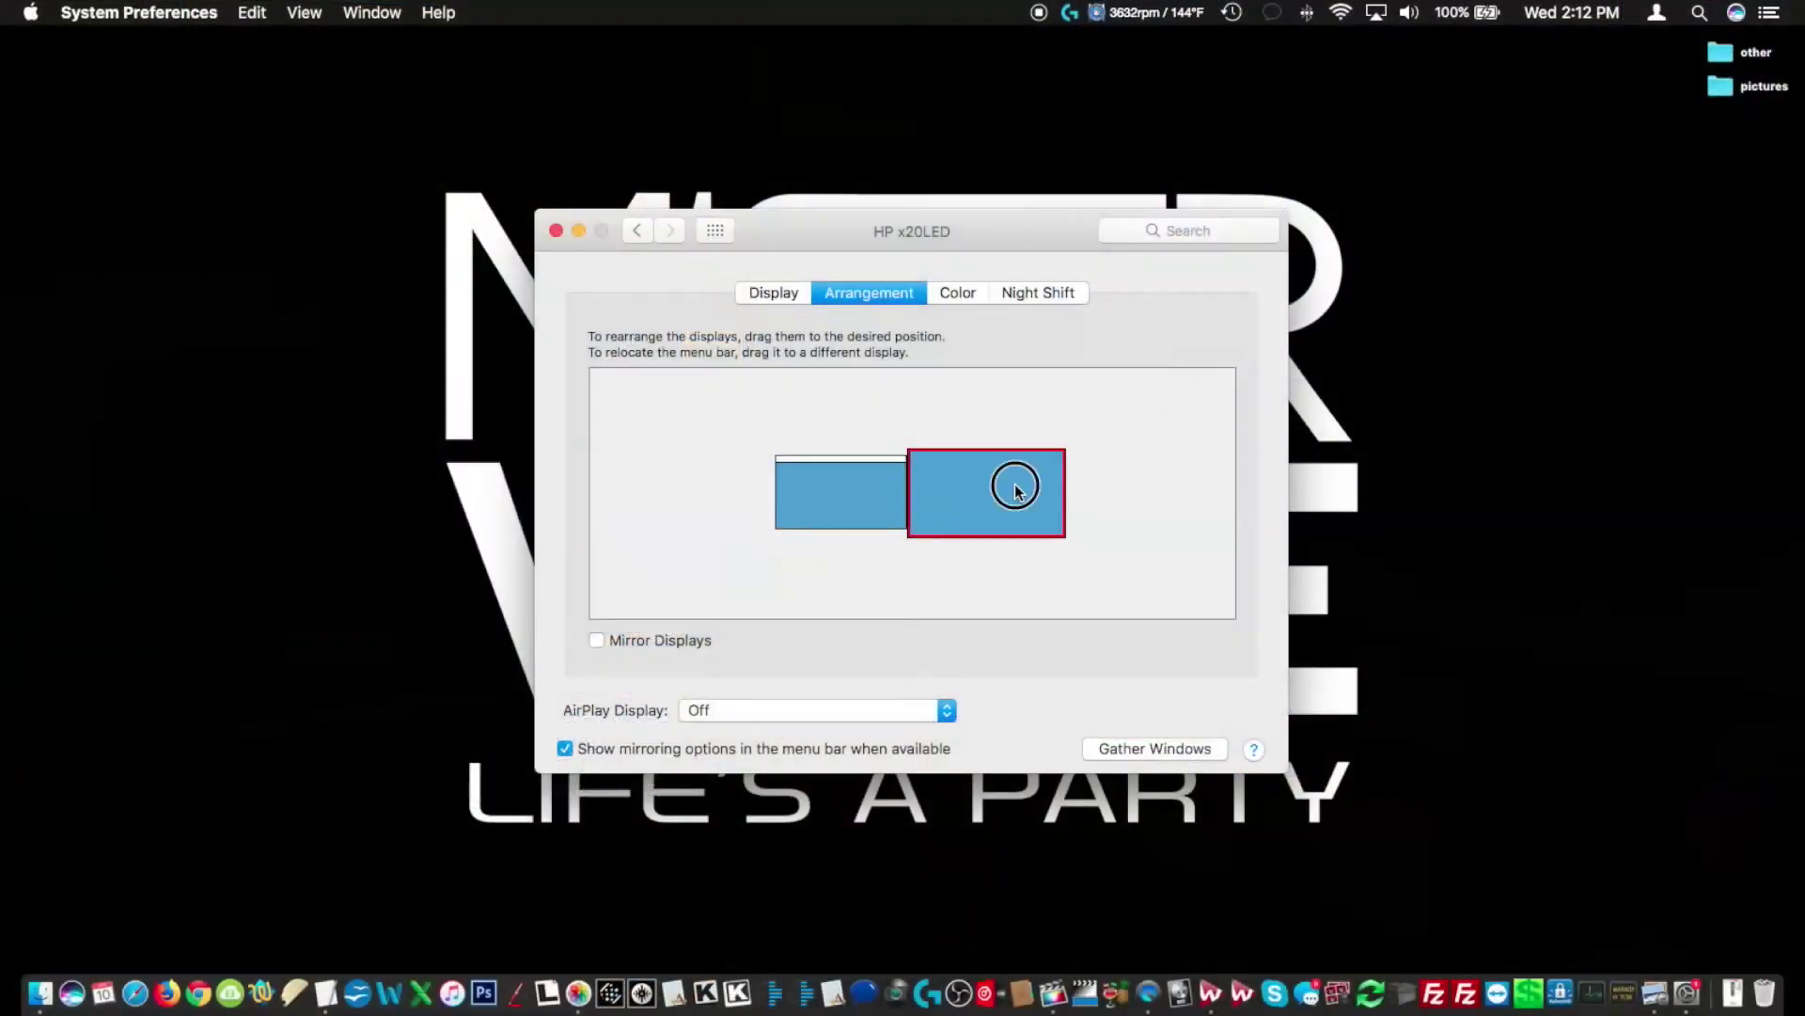
drag(1016, 490, 723, 553)
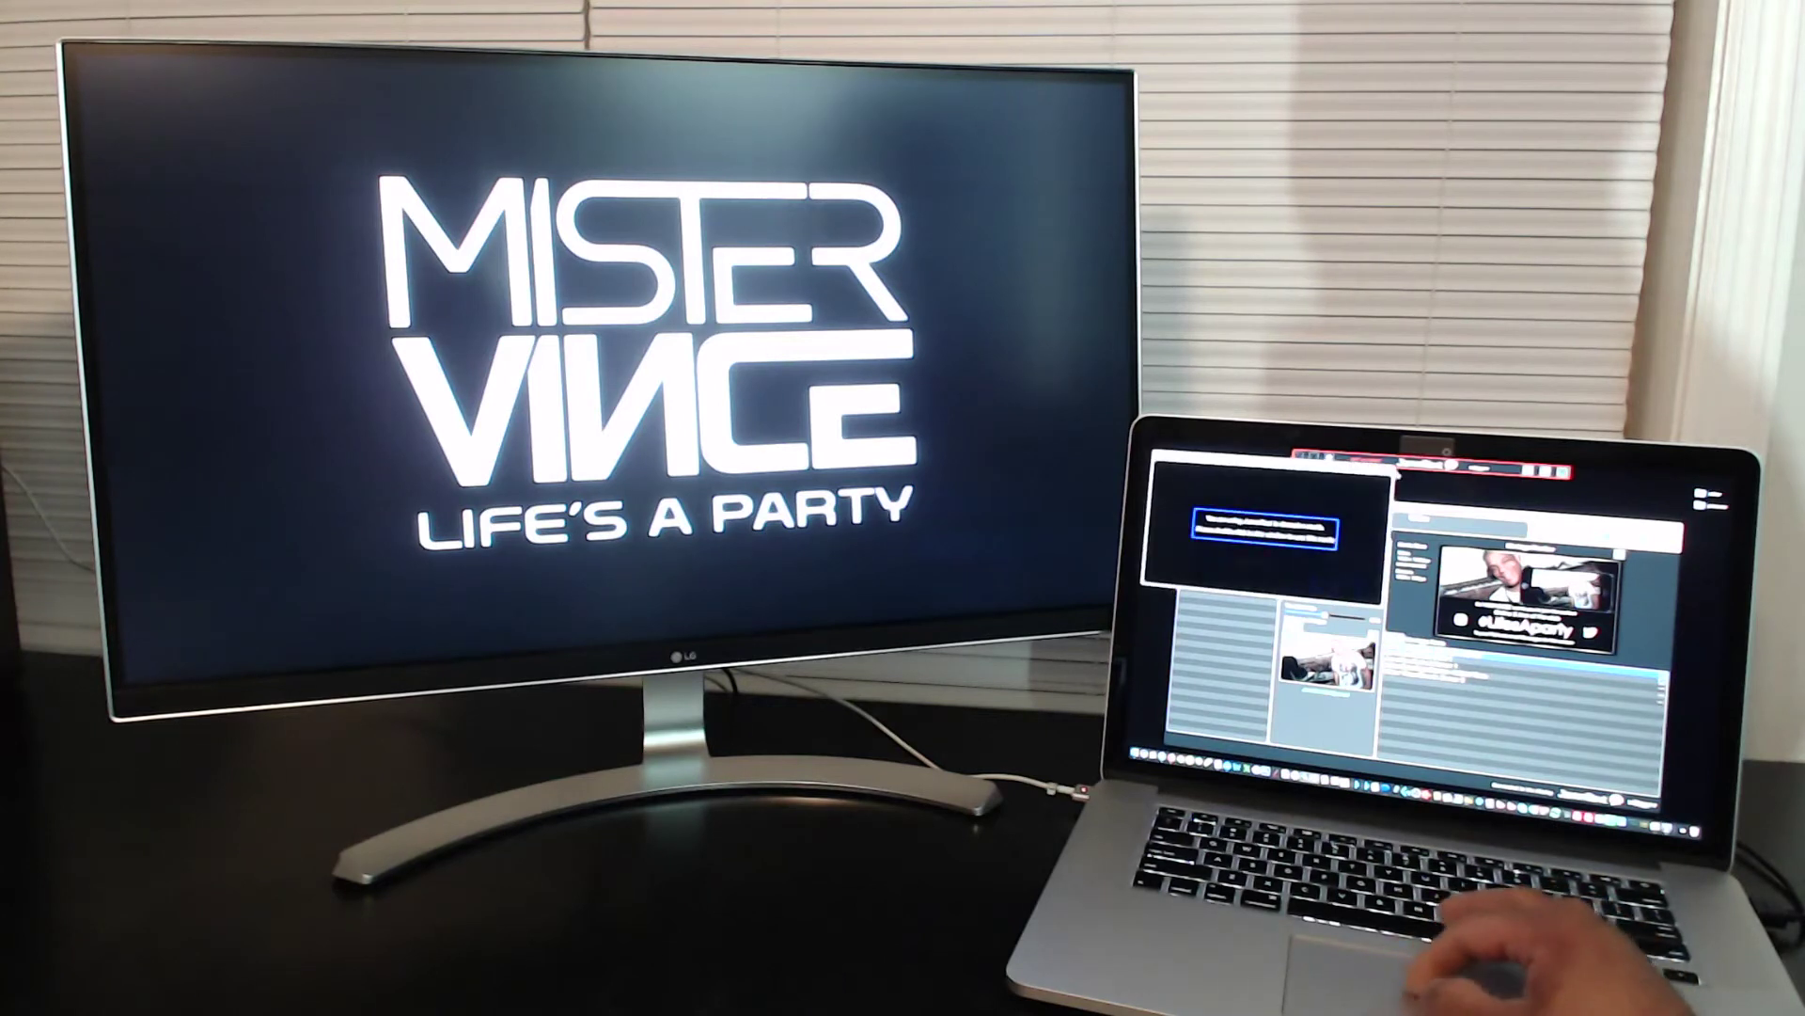
Move the JammText message window onto the external monitor and make it full-screen.
drag(1267, 466, 1091, 484)
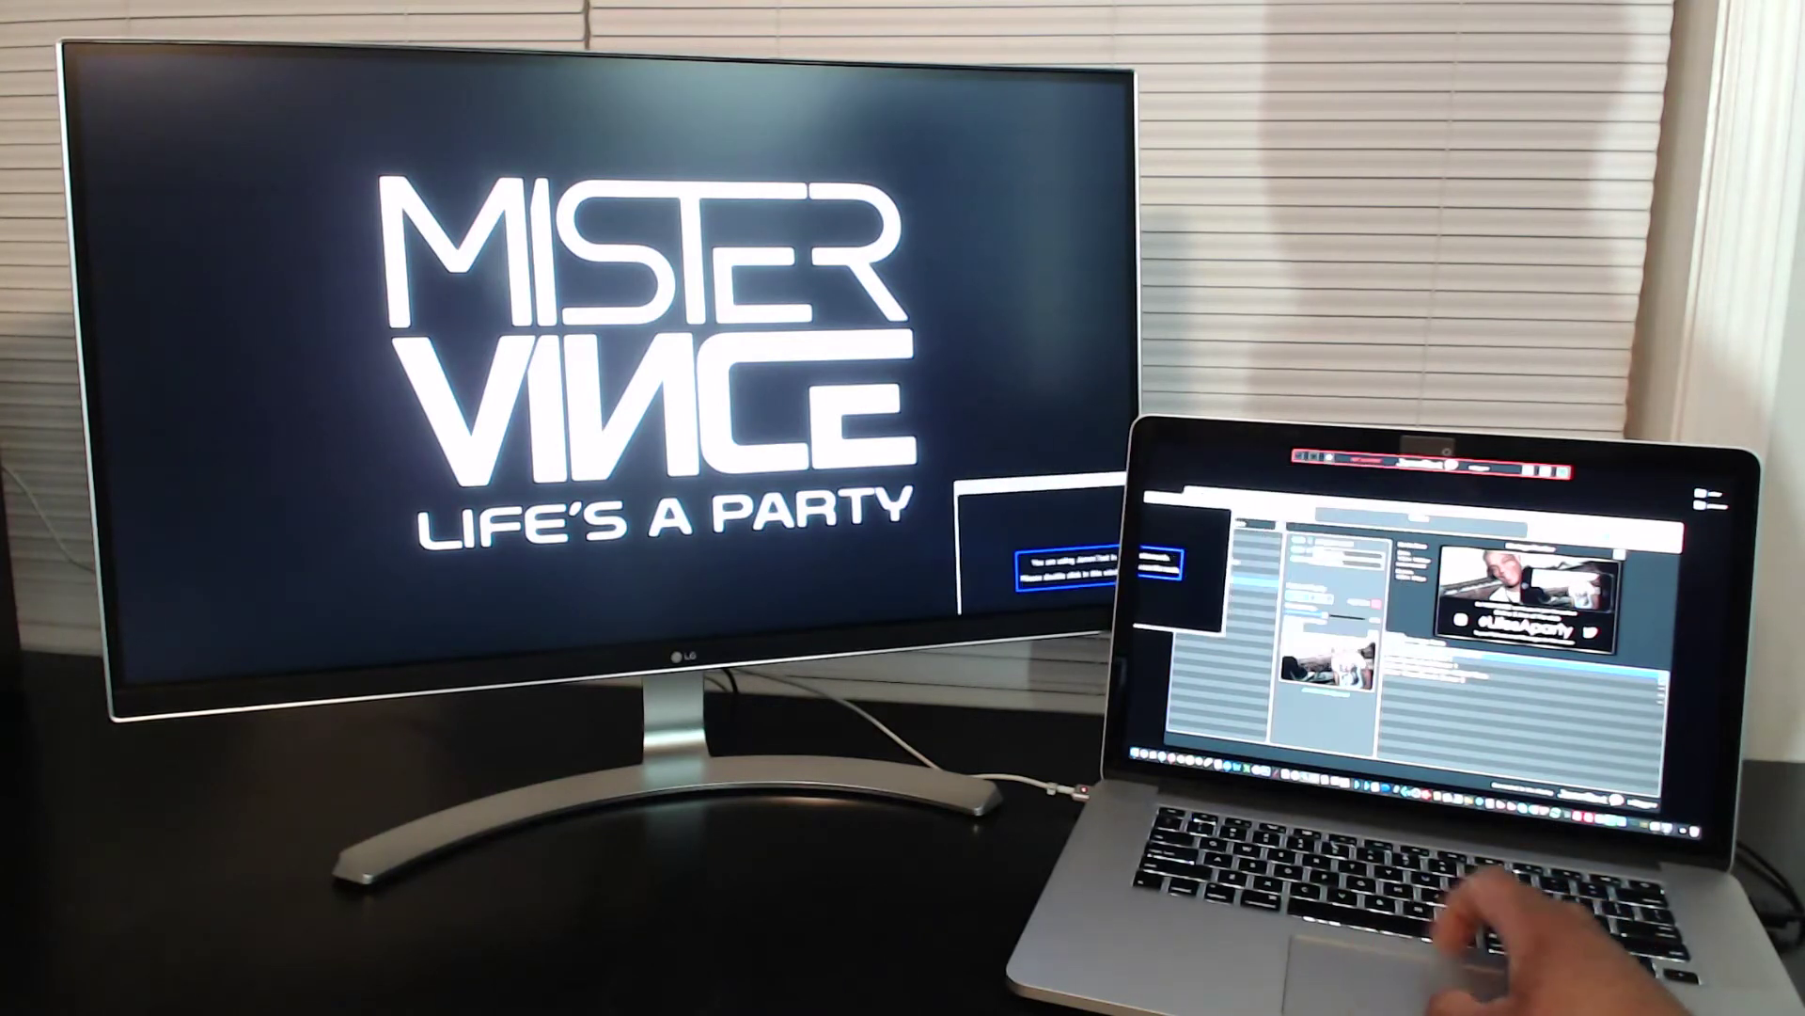
drag(1176, 527, 773, 339)
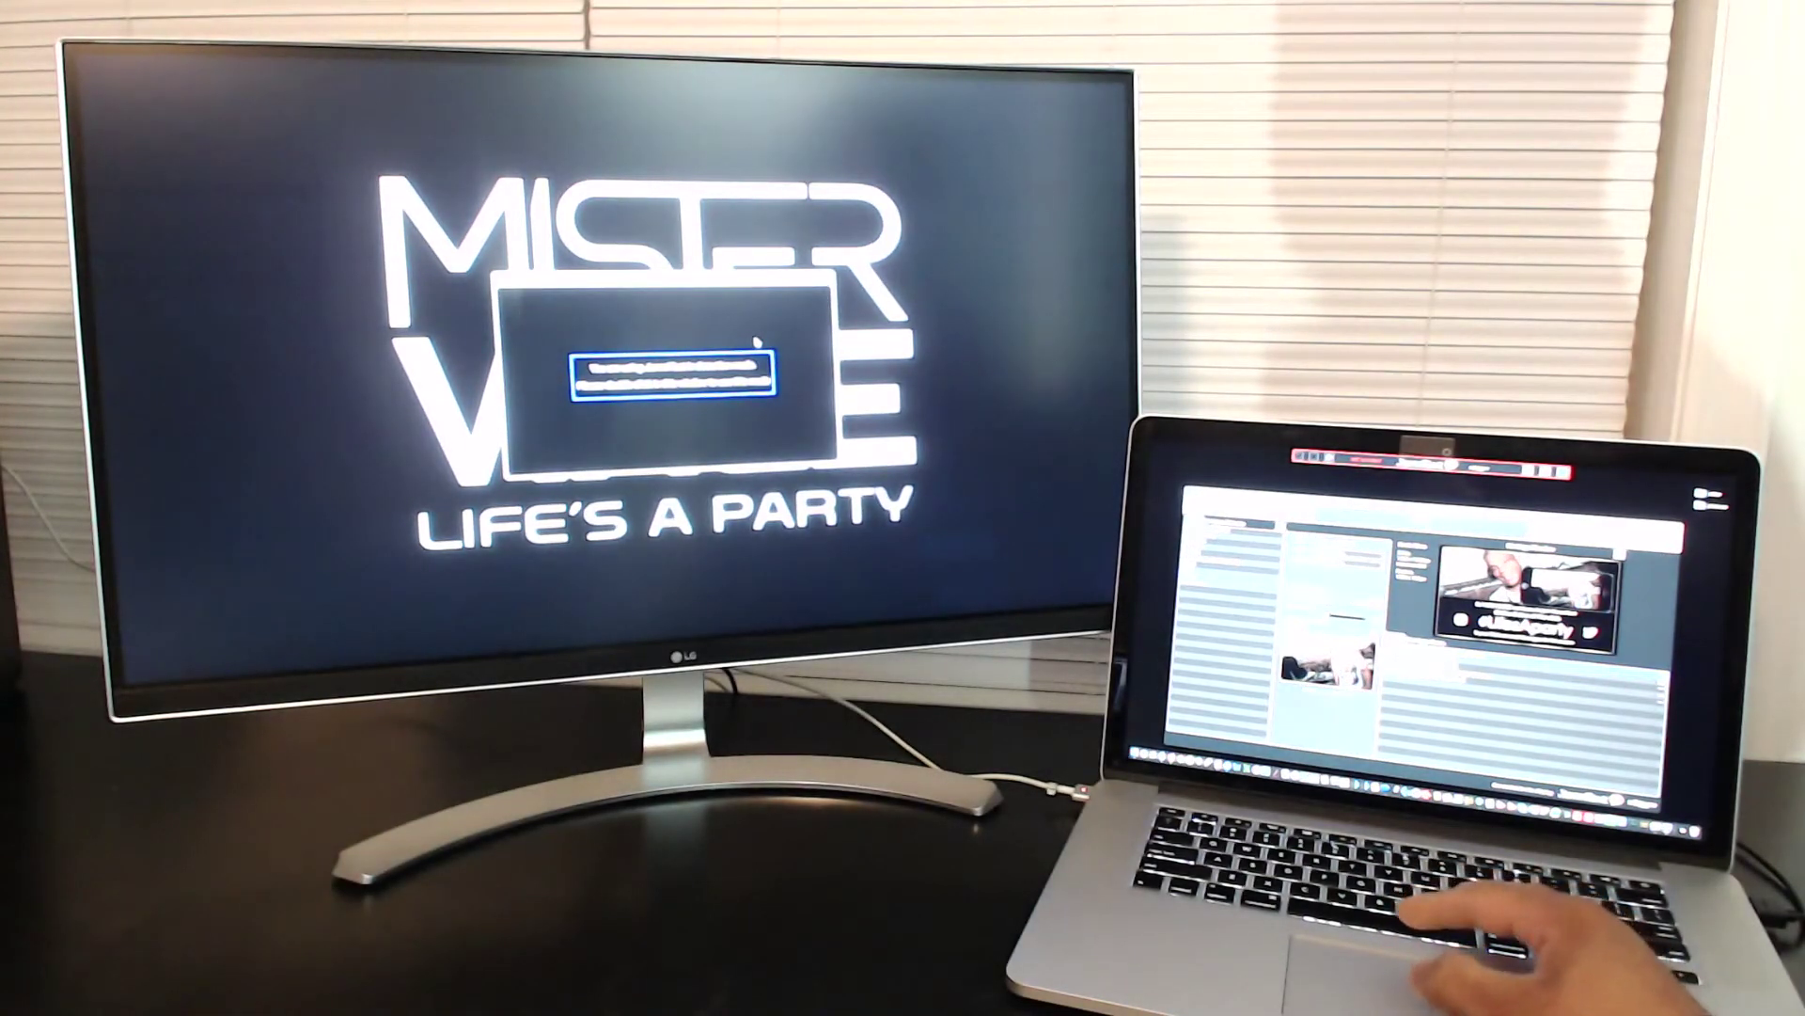
double_click(758, 343)
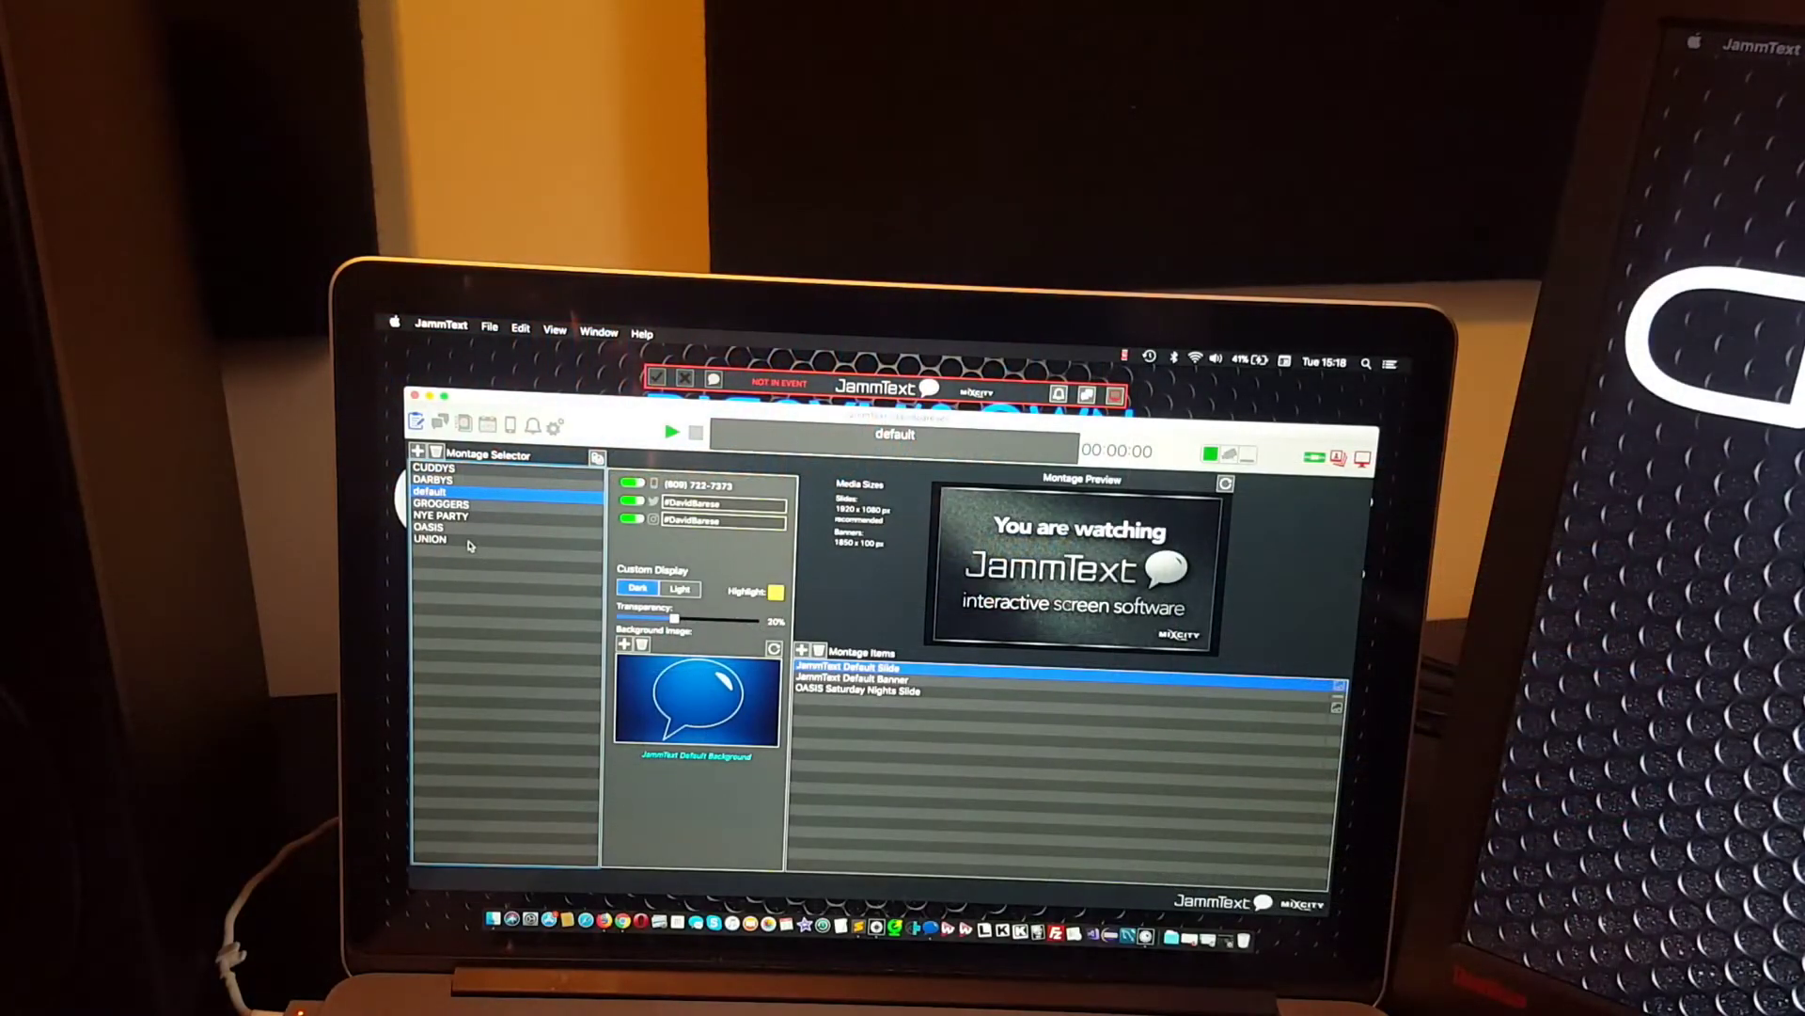
Select the UNION montage and make its video display fill the external monitor.
click(470, 540)
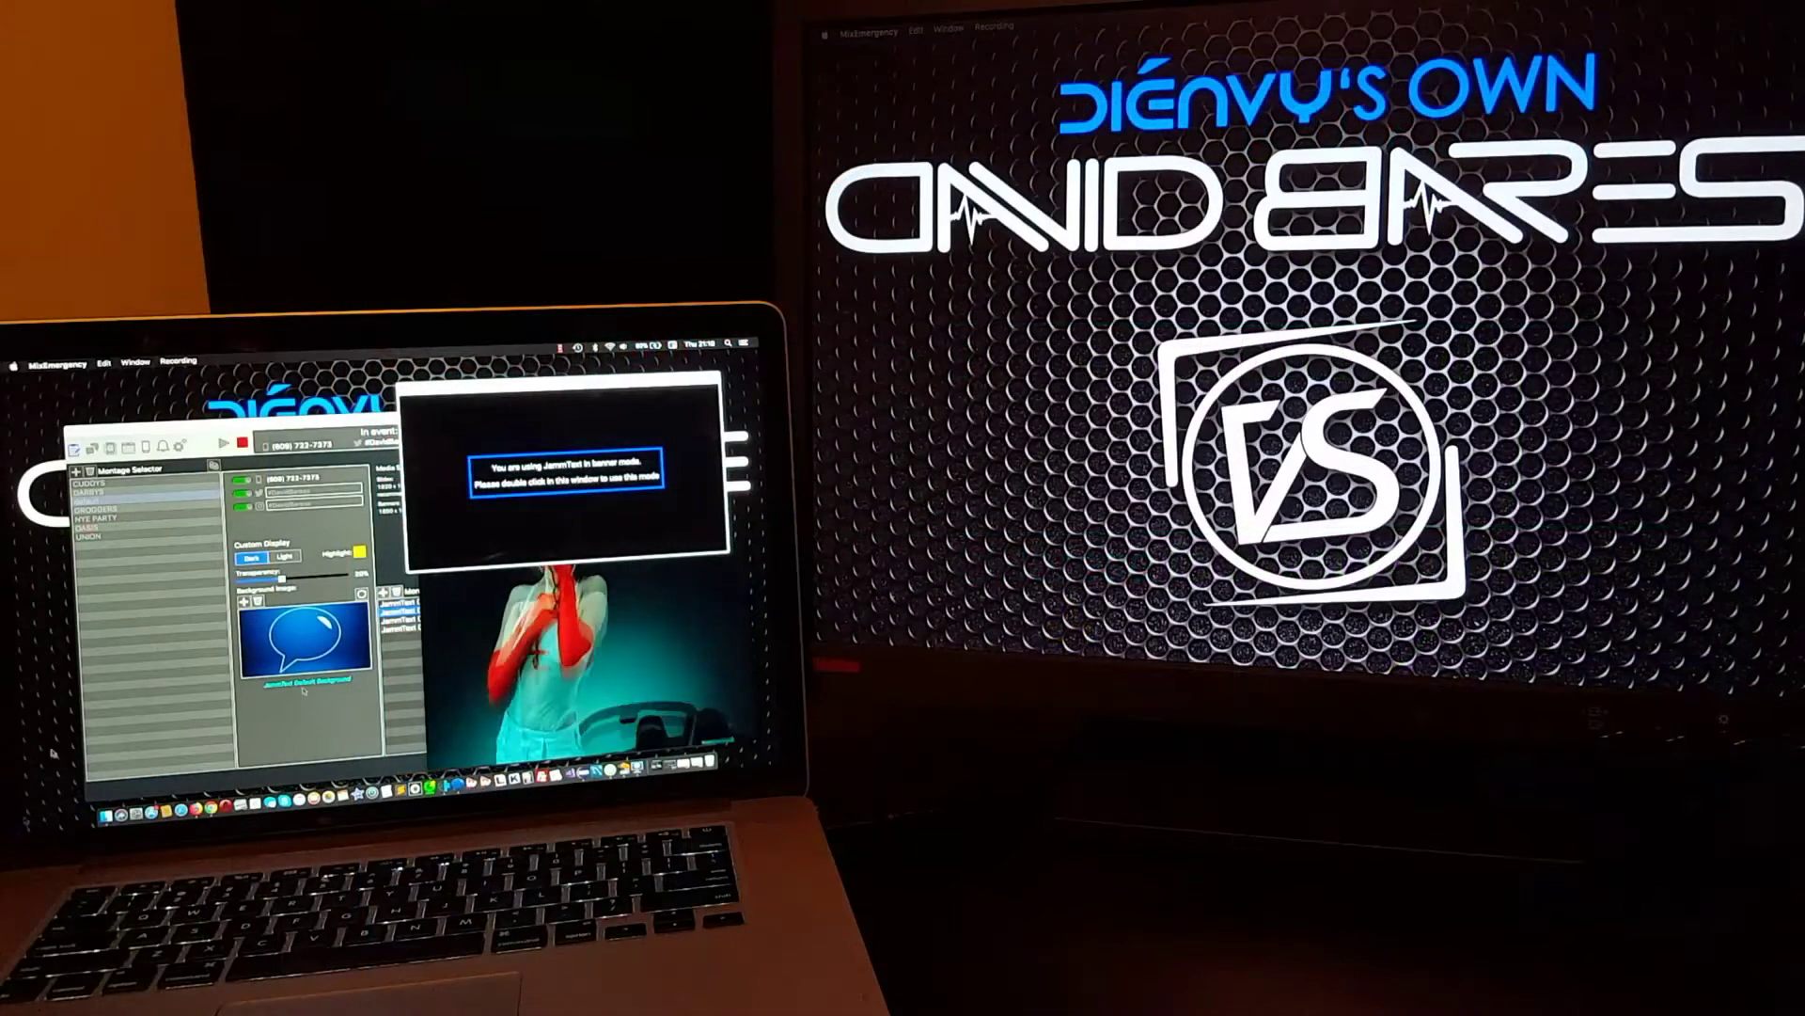
drag(458, 677, 1153, 438)
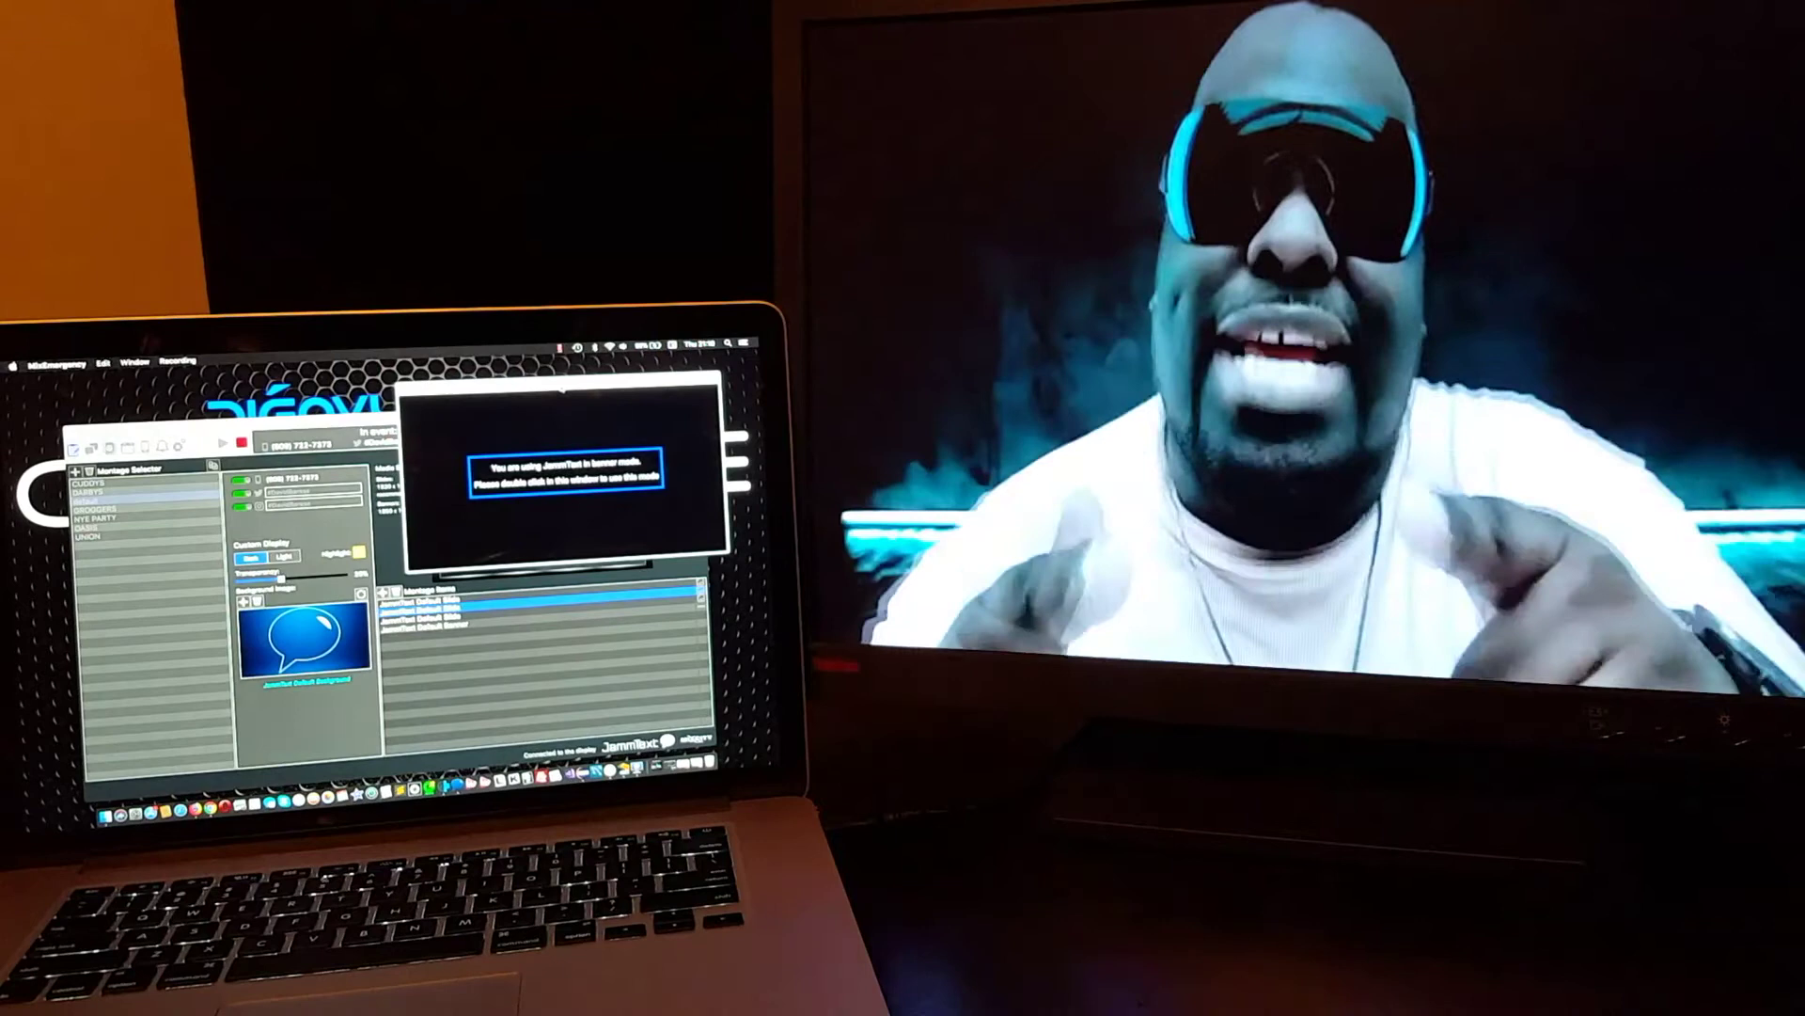
drag(561, 380, 1204, 252)
double_click(1160, 314)
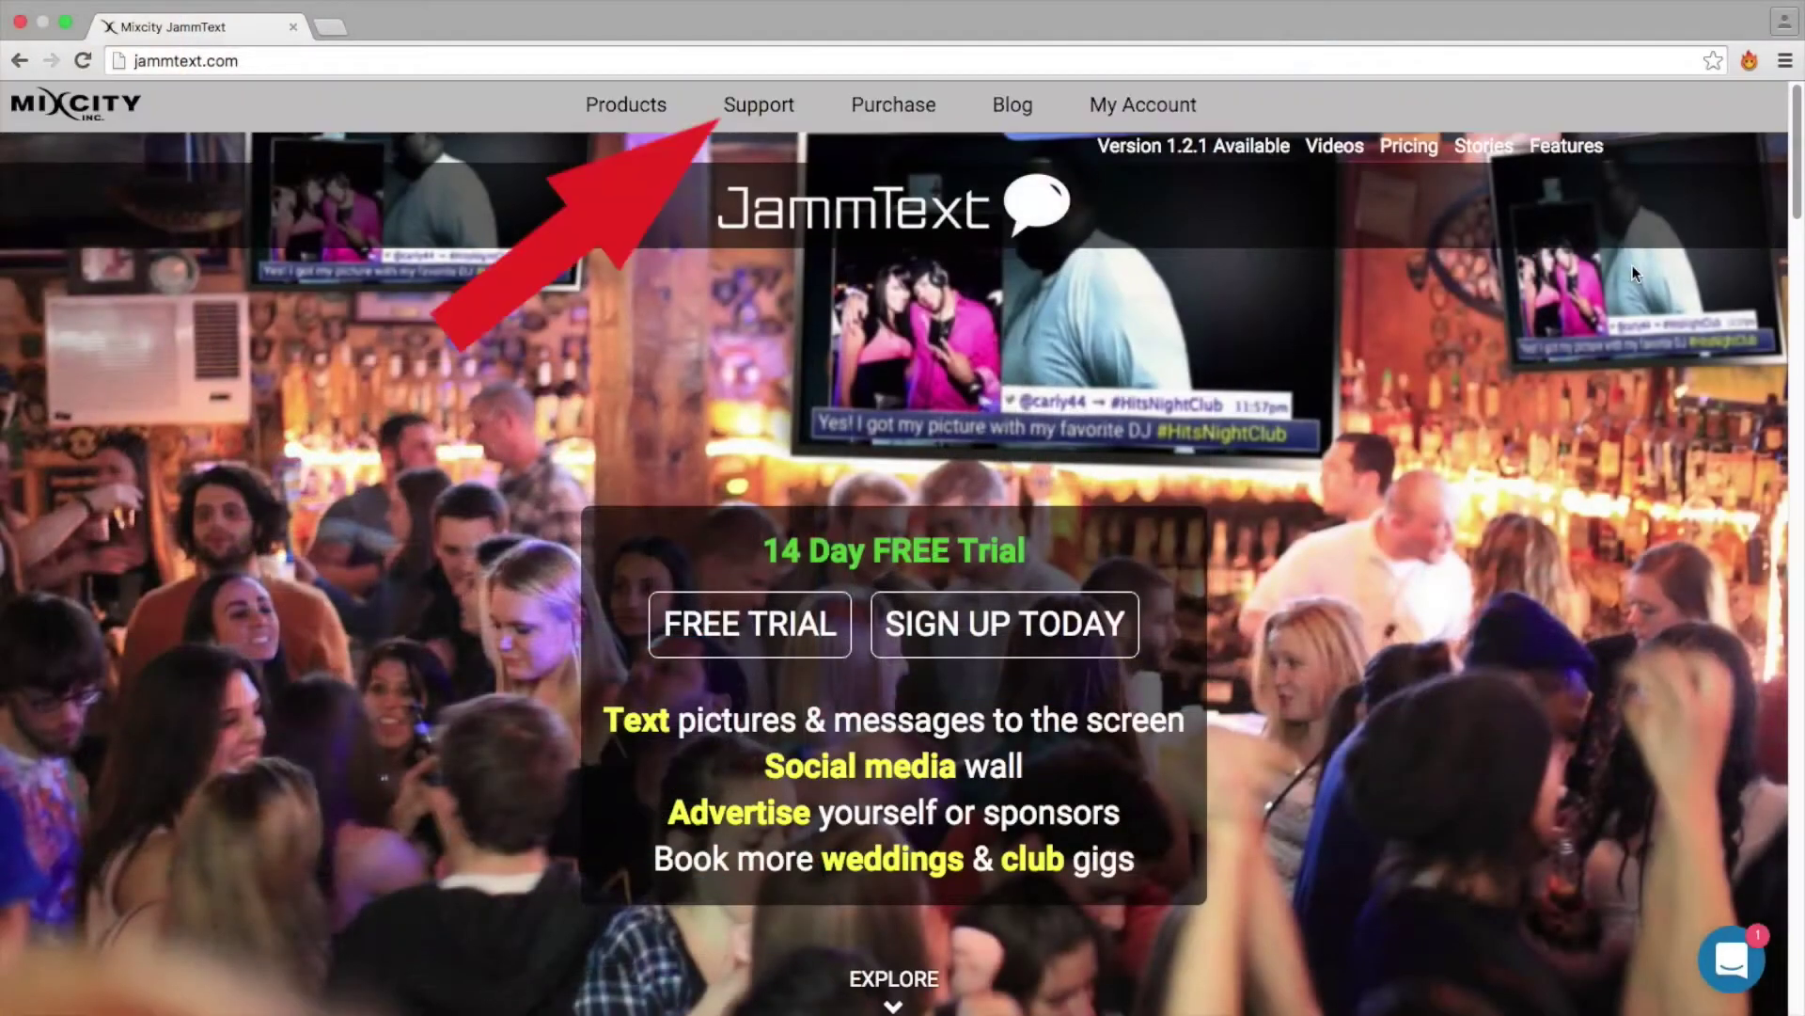
Search JammText support for using JammText with other video software and open the video DJ article.
click(758, 105)
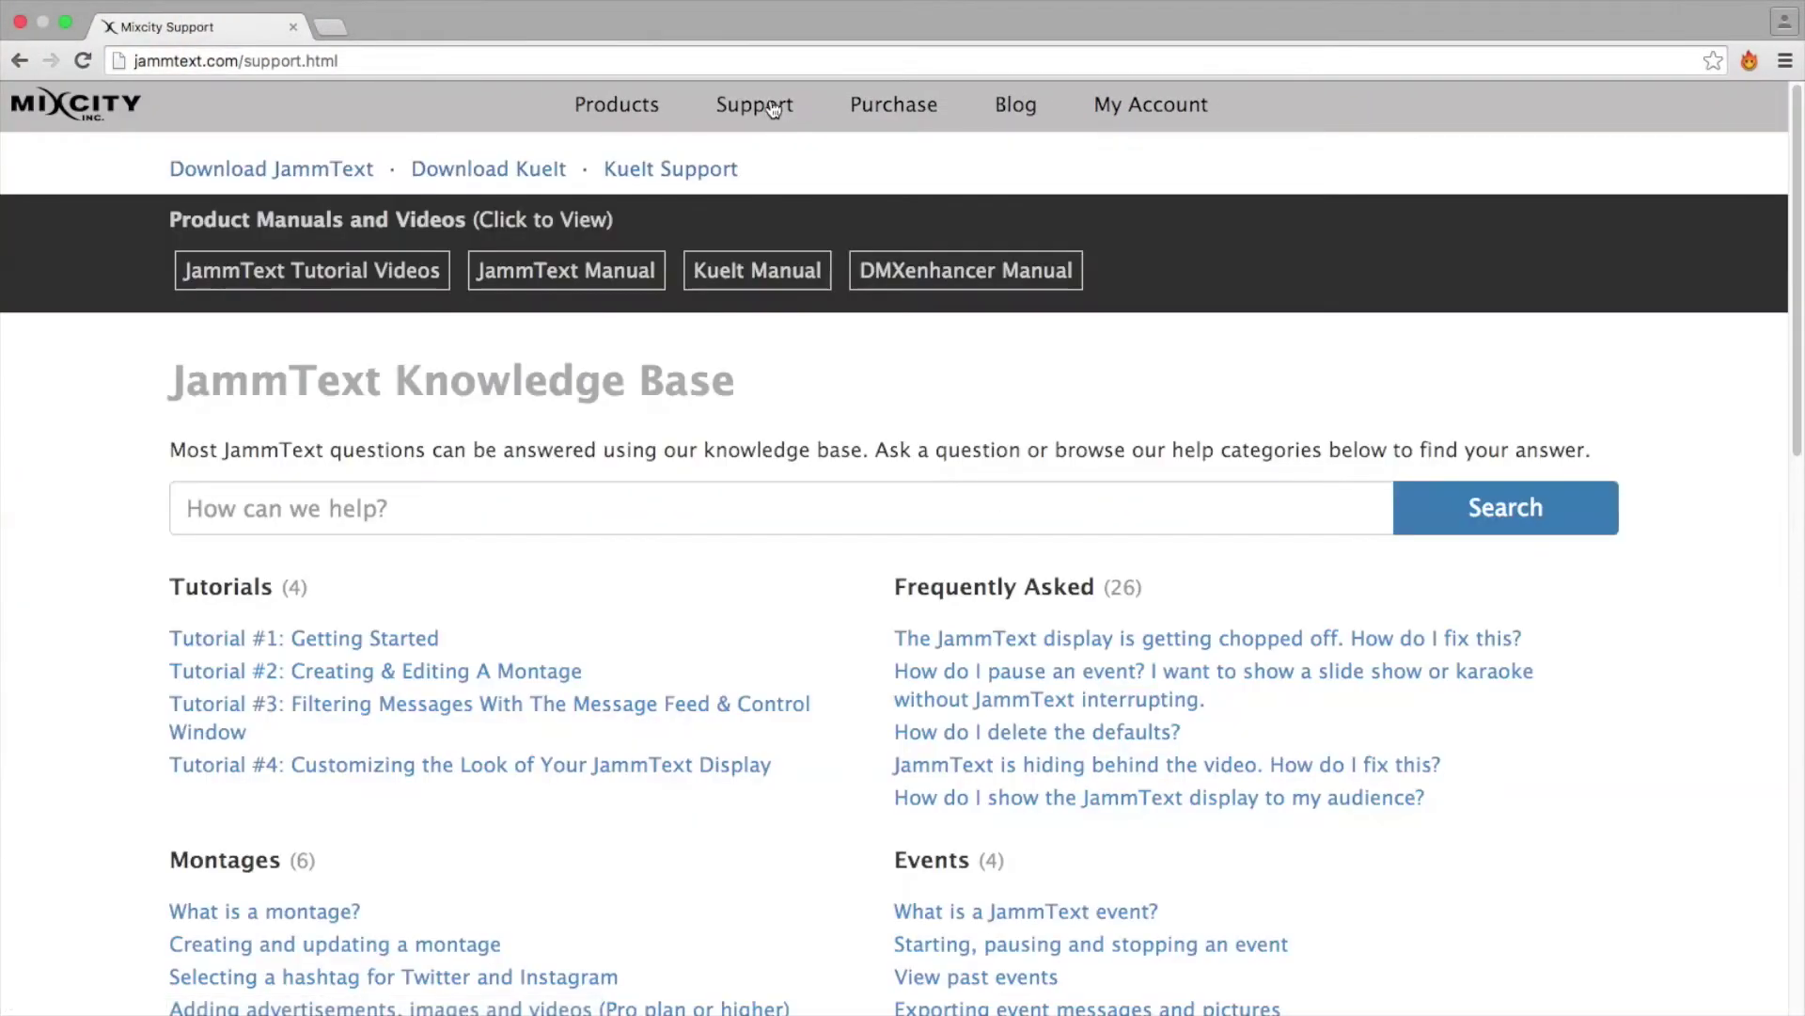
click(566, 271)
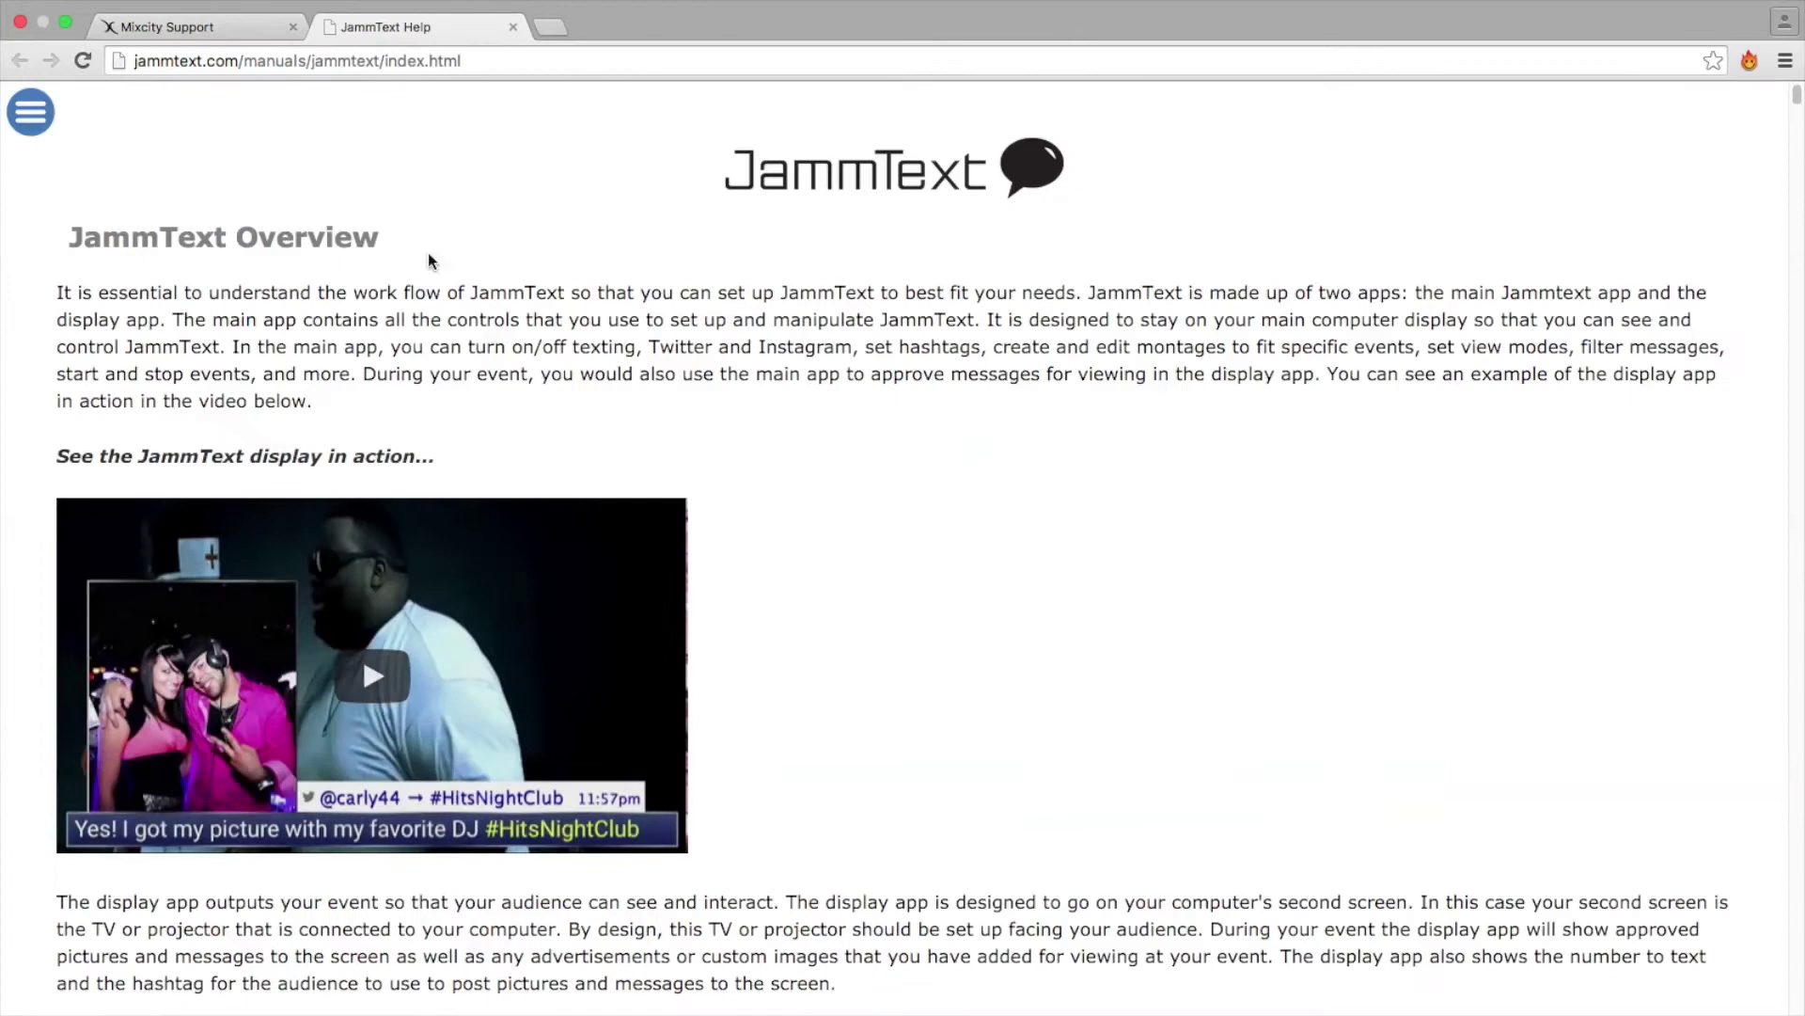
click(31, 113)
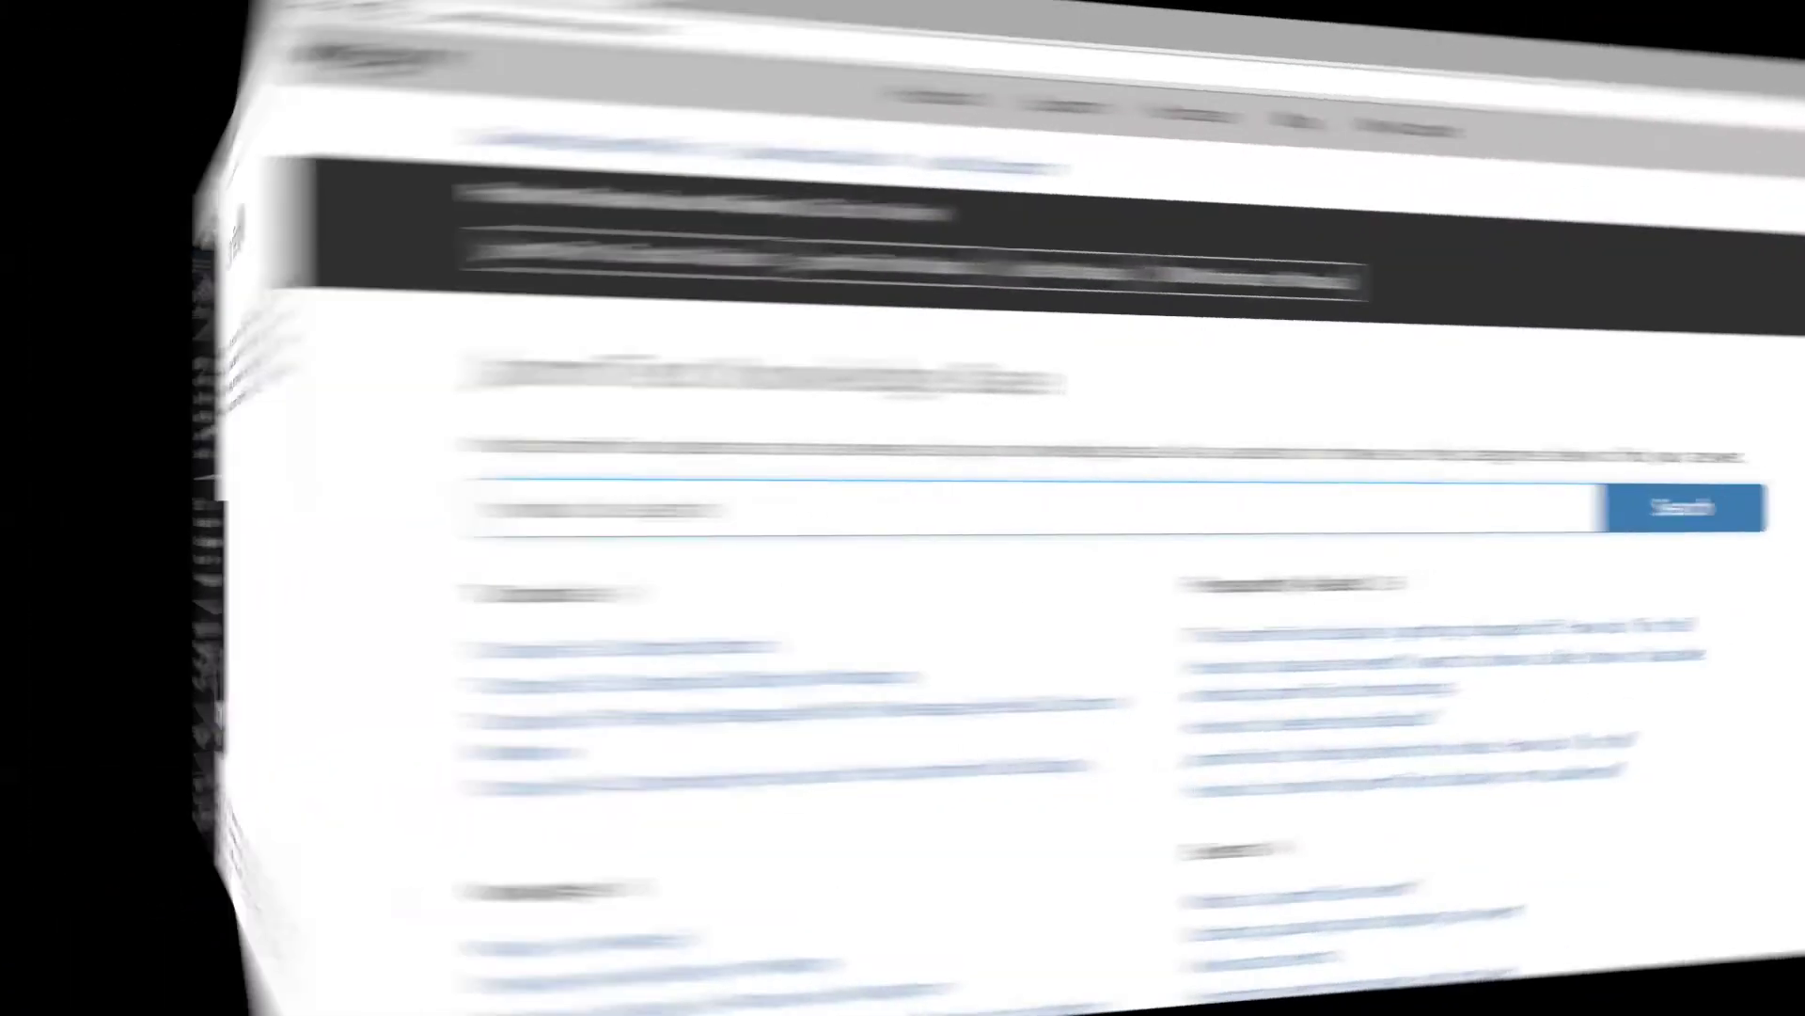
text(with other video software)
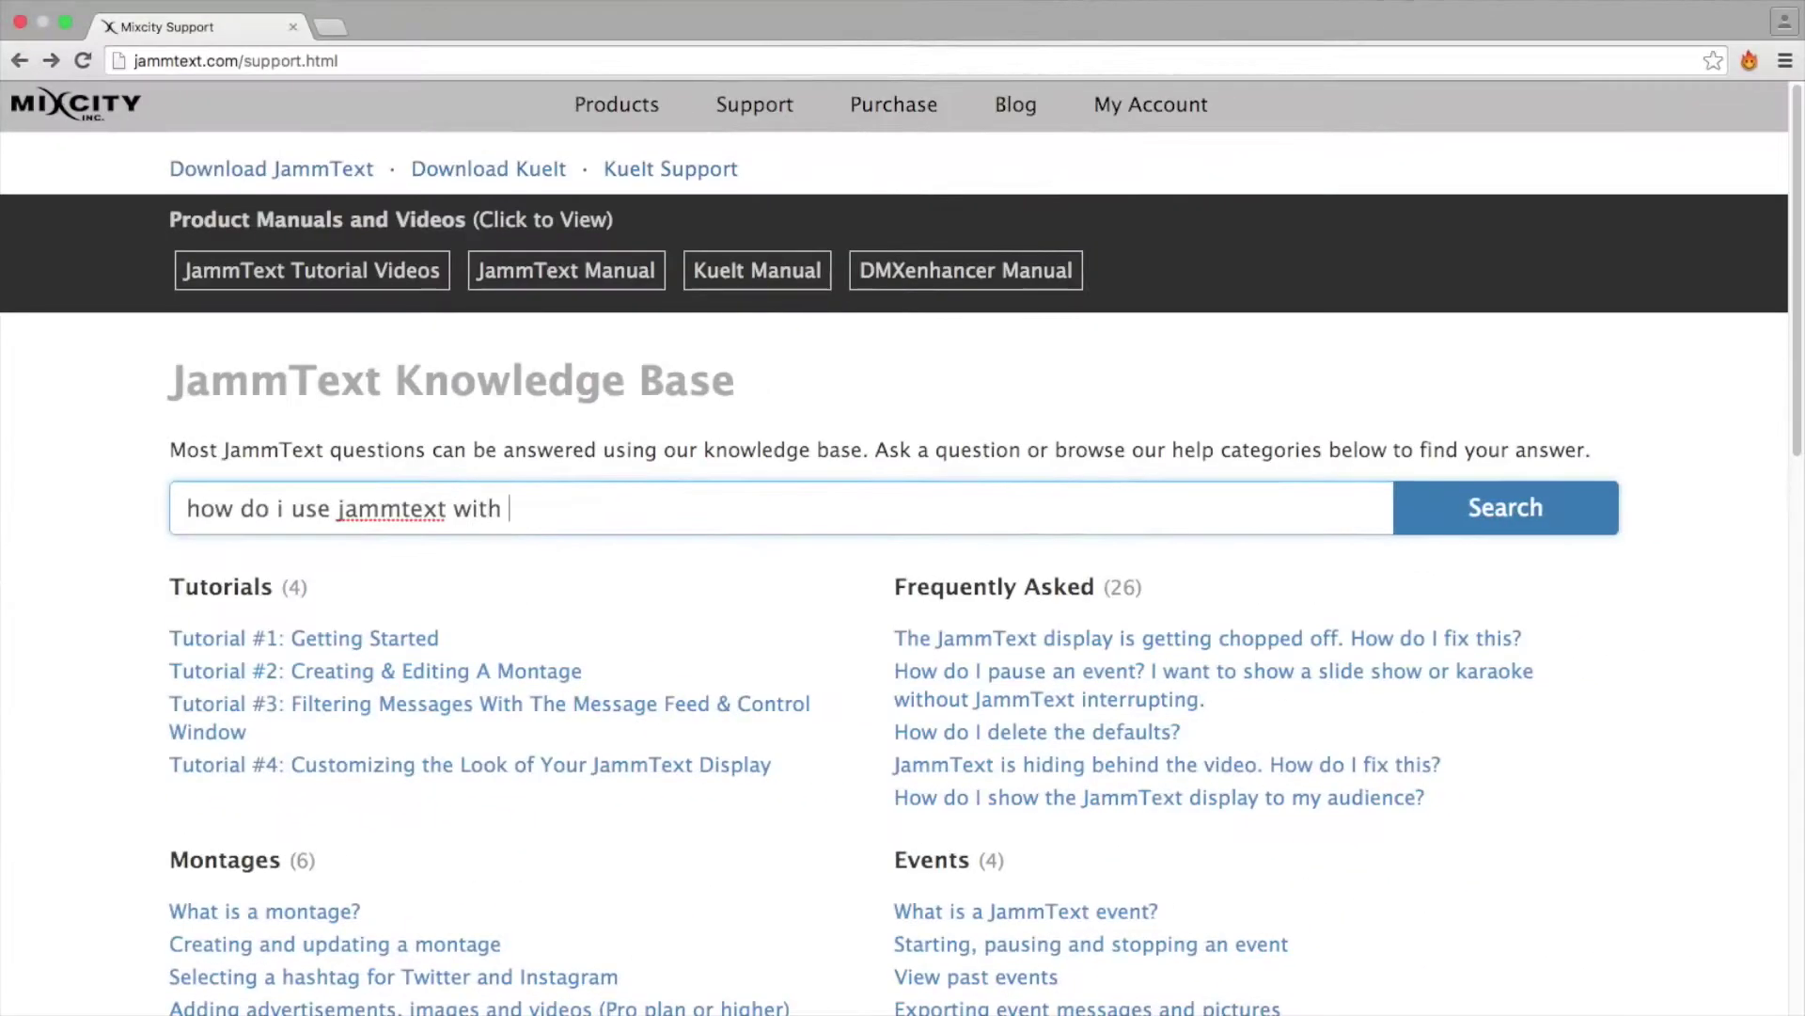
click(1507, 524)
click(511, 786)
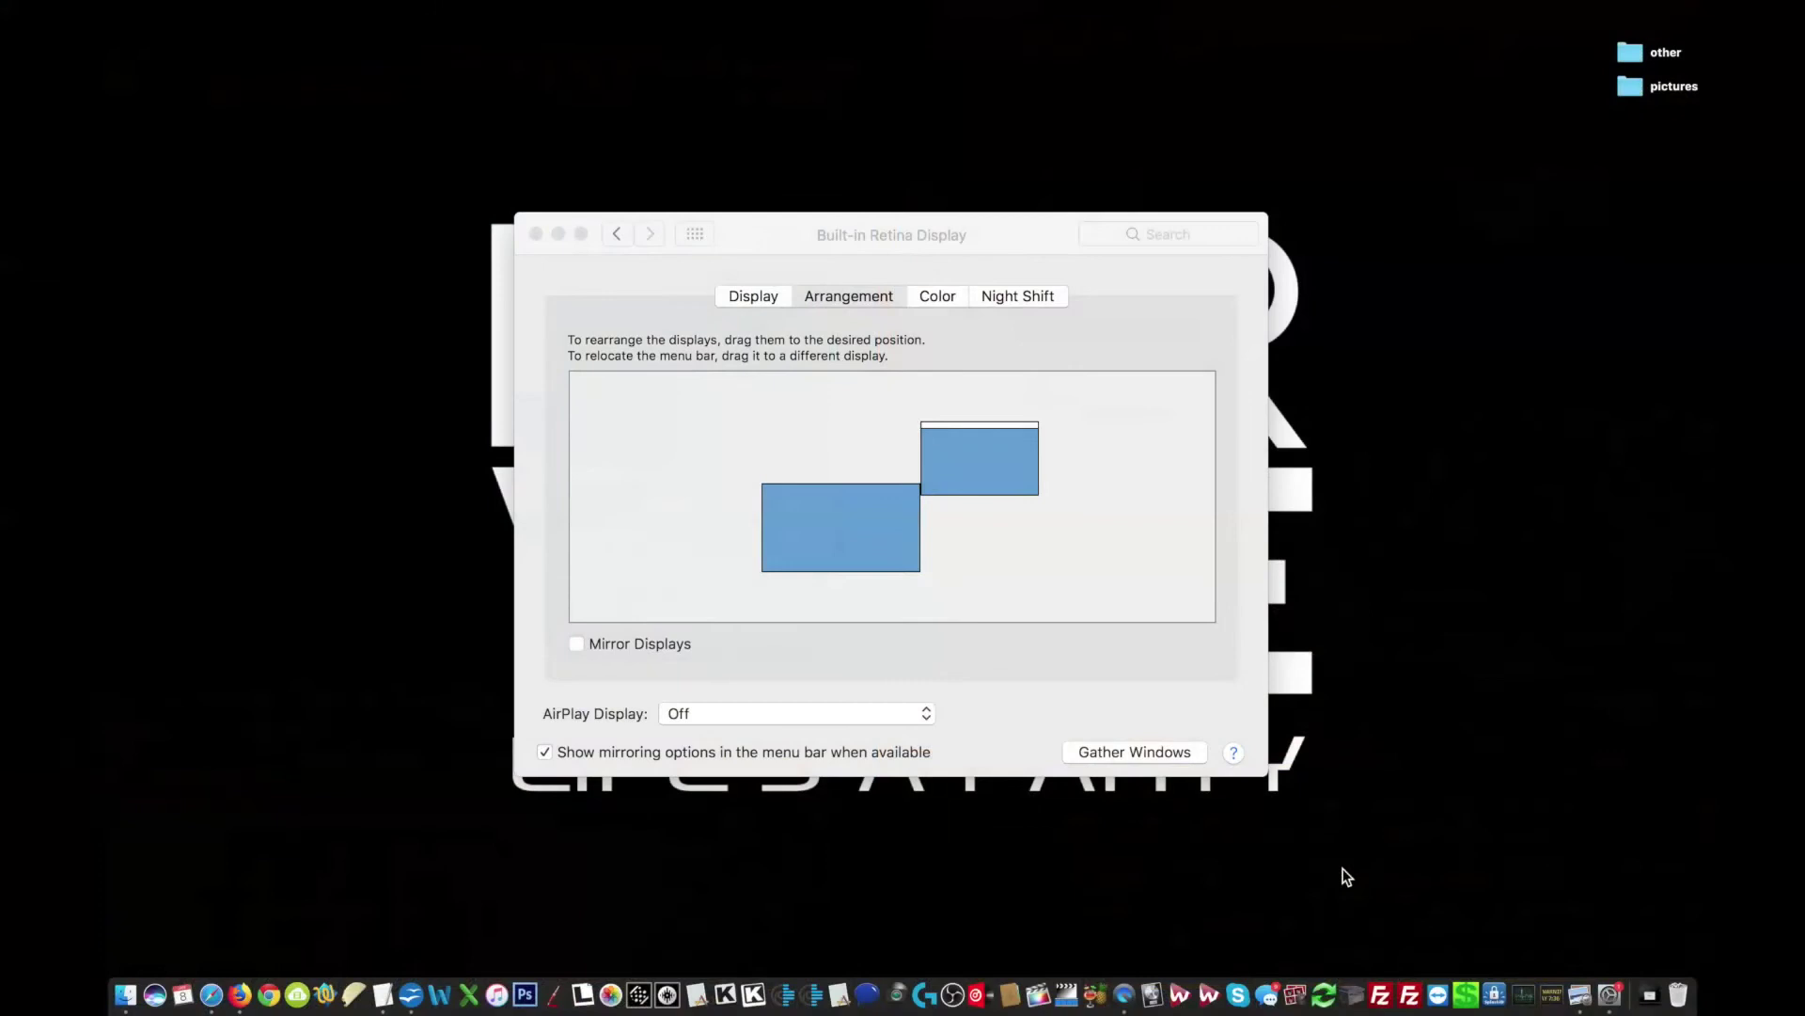
Gather windows, set the SAMSUNG TV to Scaled 1920 × 1080, and adjust the Underscan slider.
click(1134, 756)
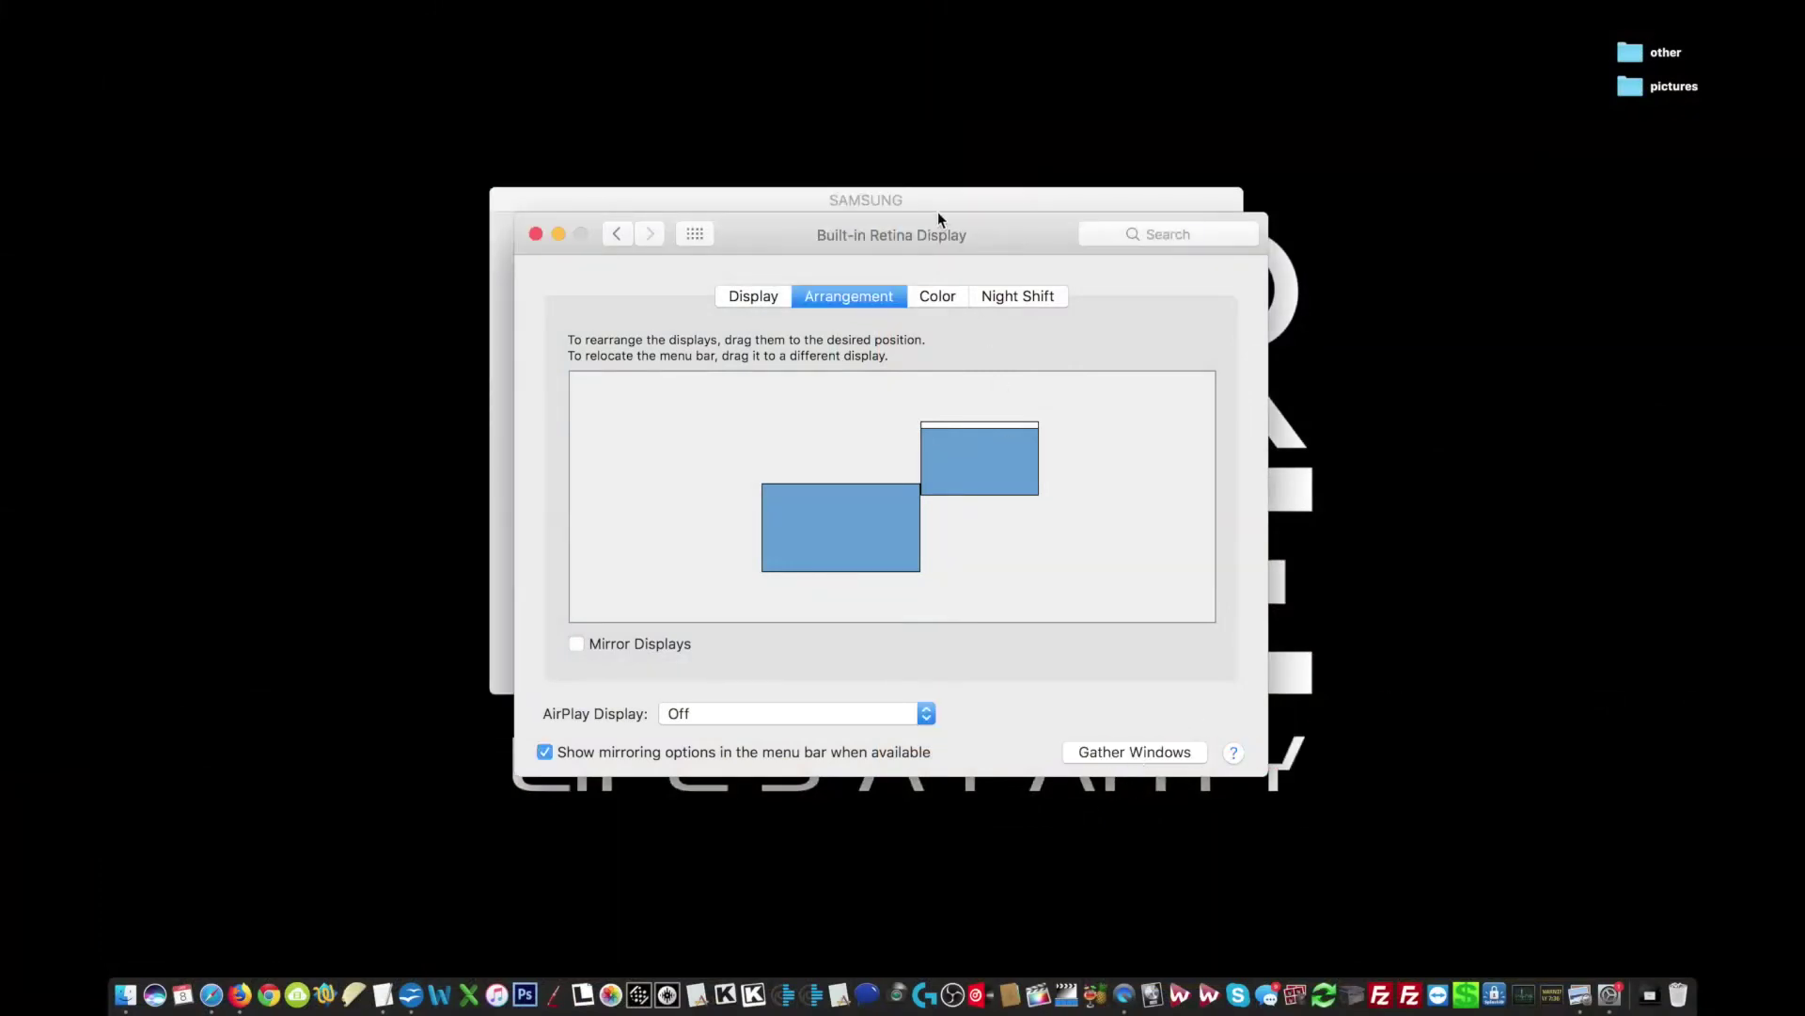
click(938, 207)
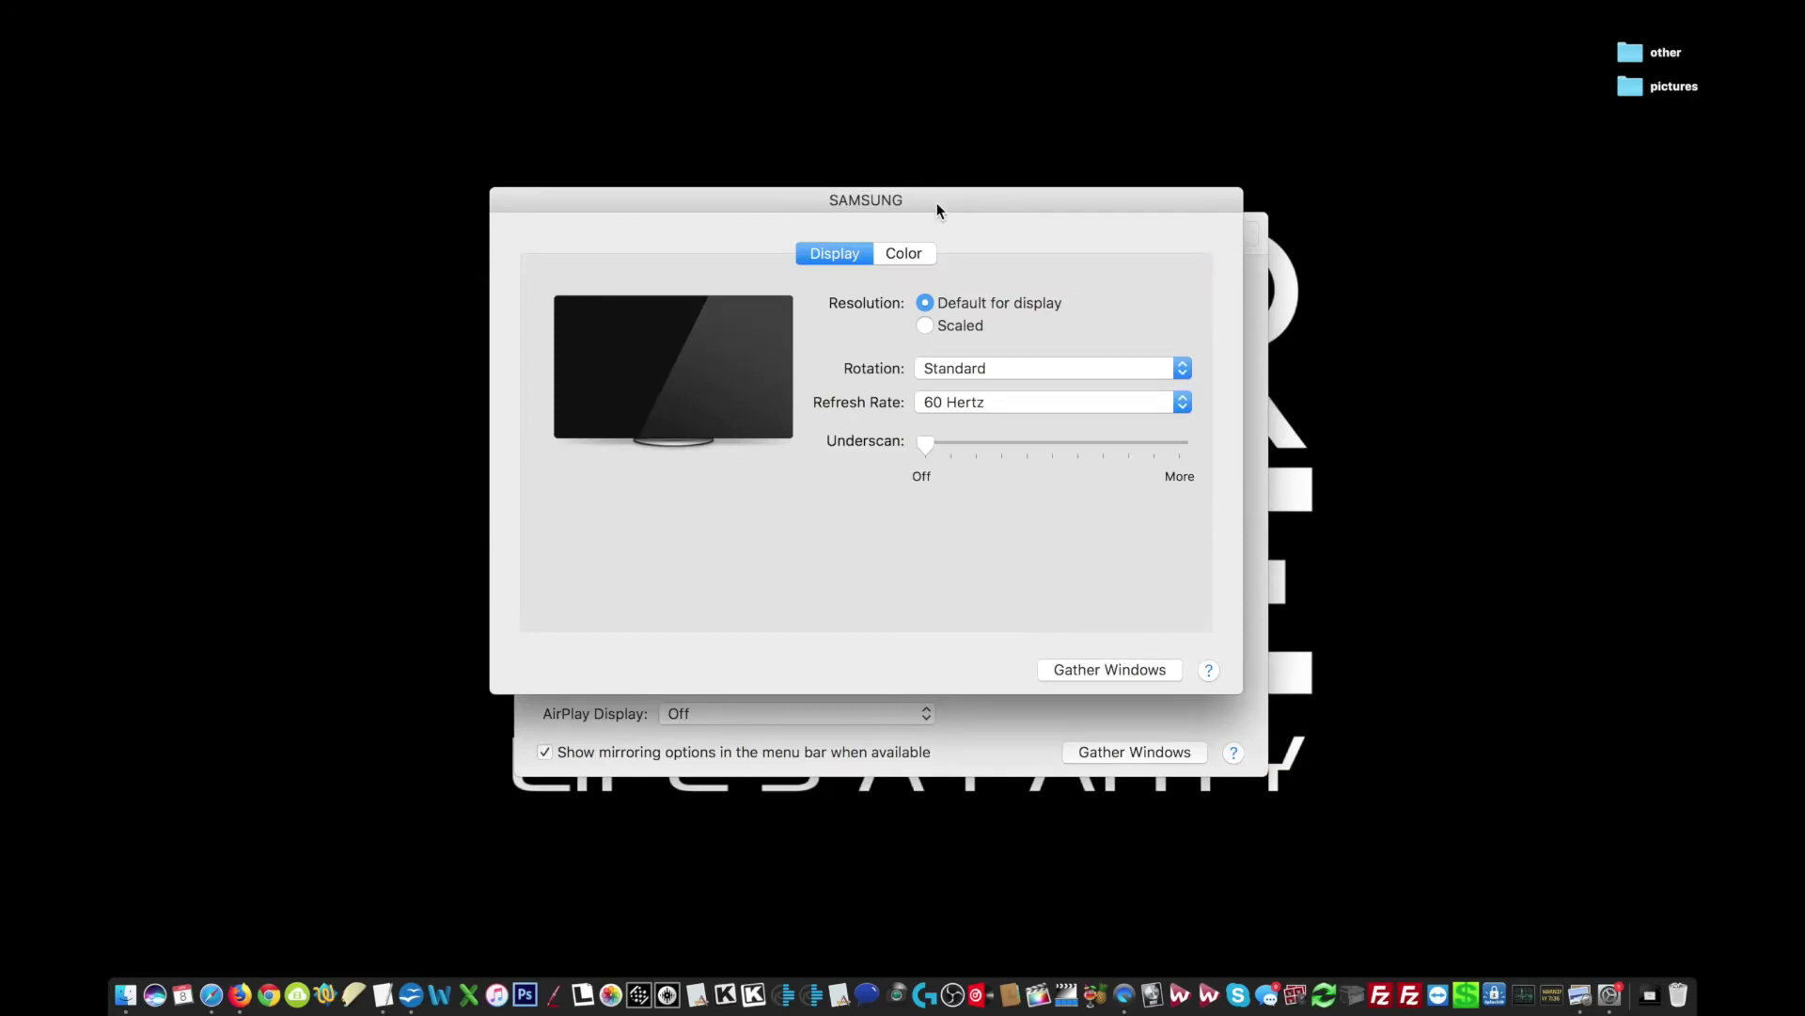
click(925, 325)
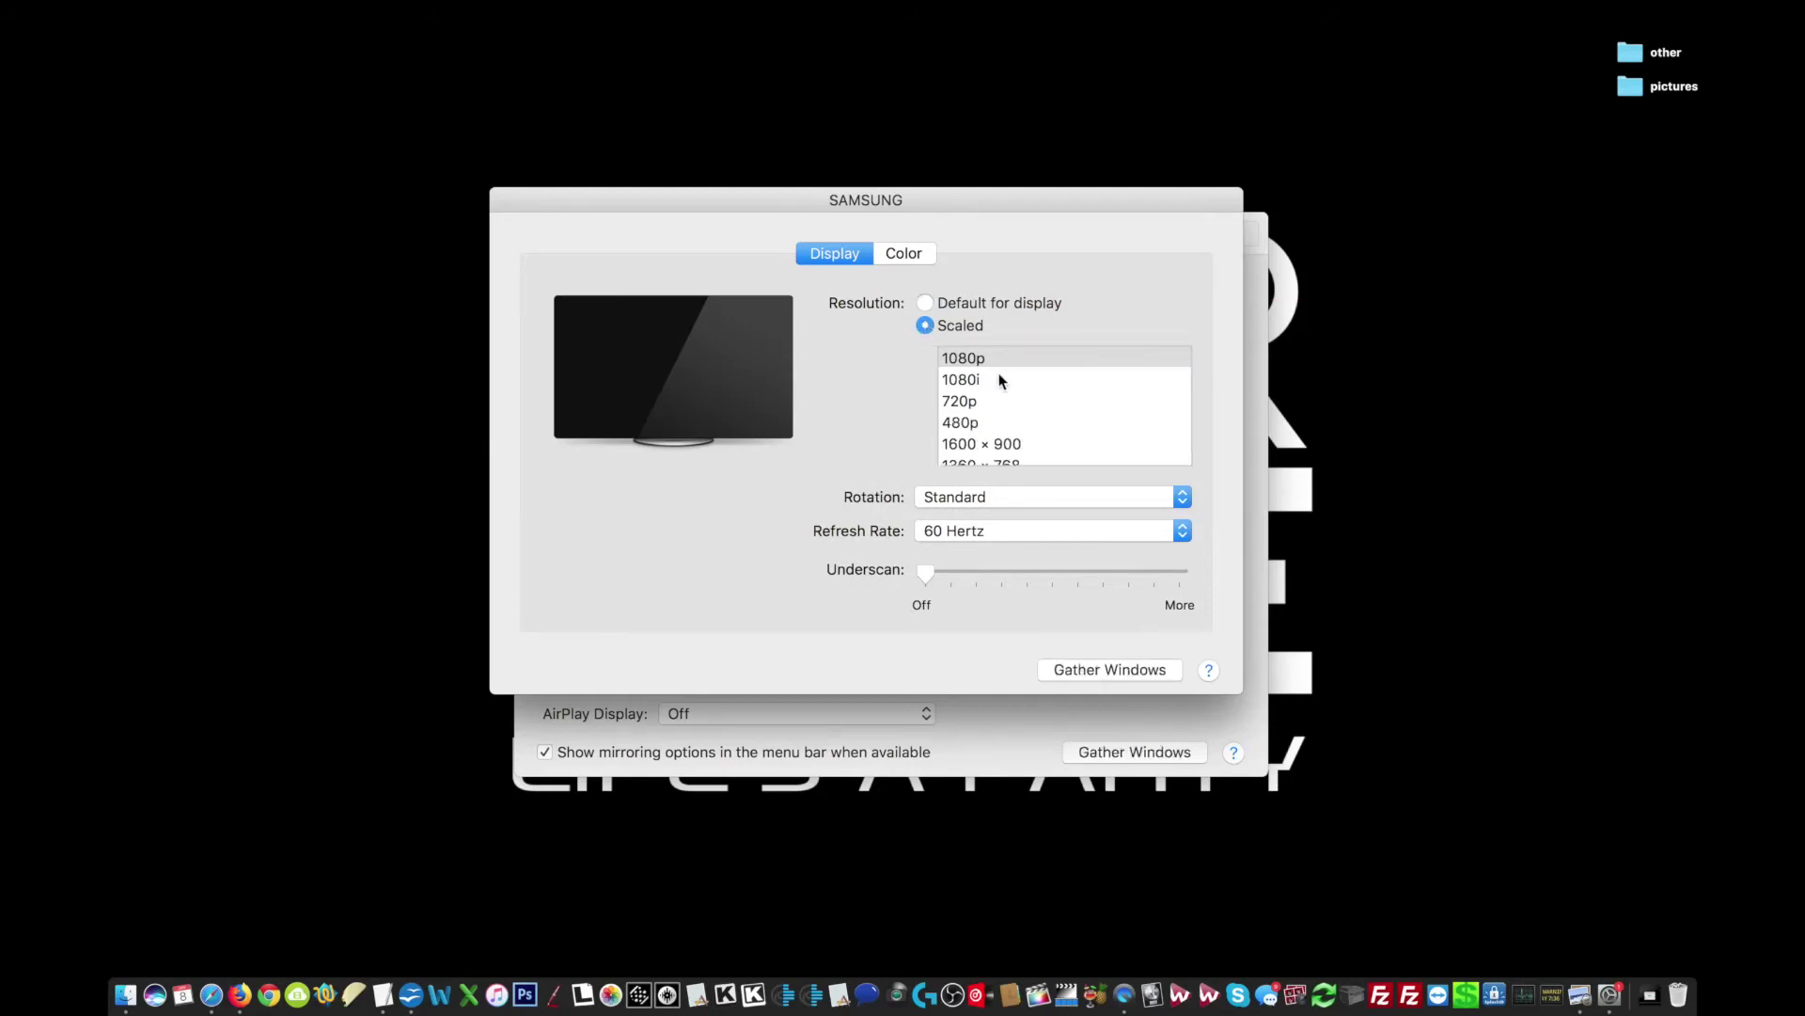
scroll(1002, 380, down, 6)
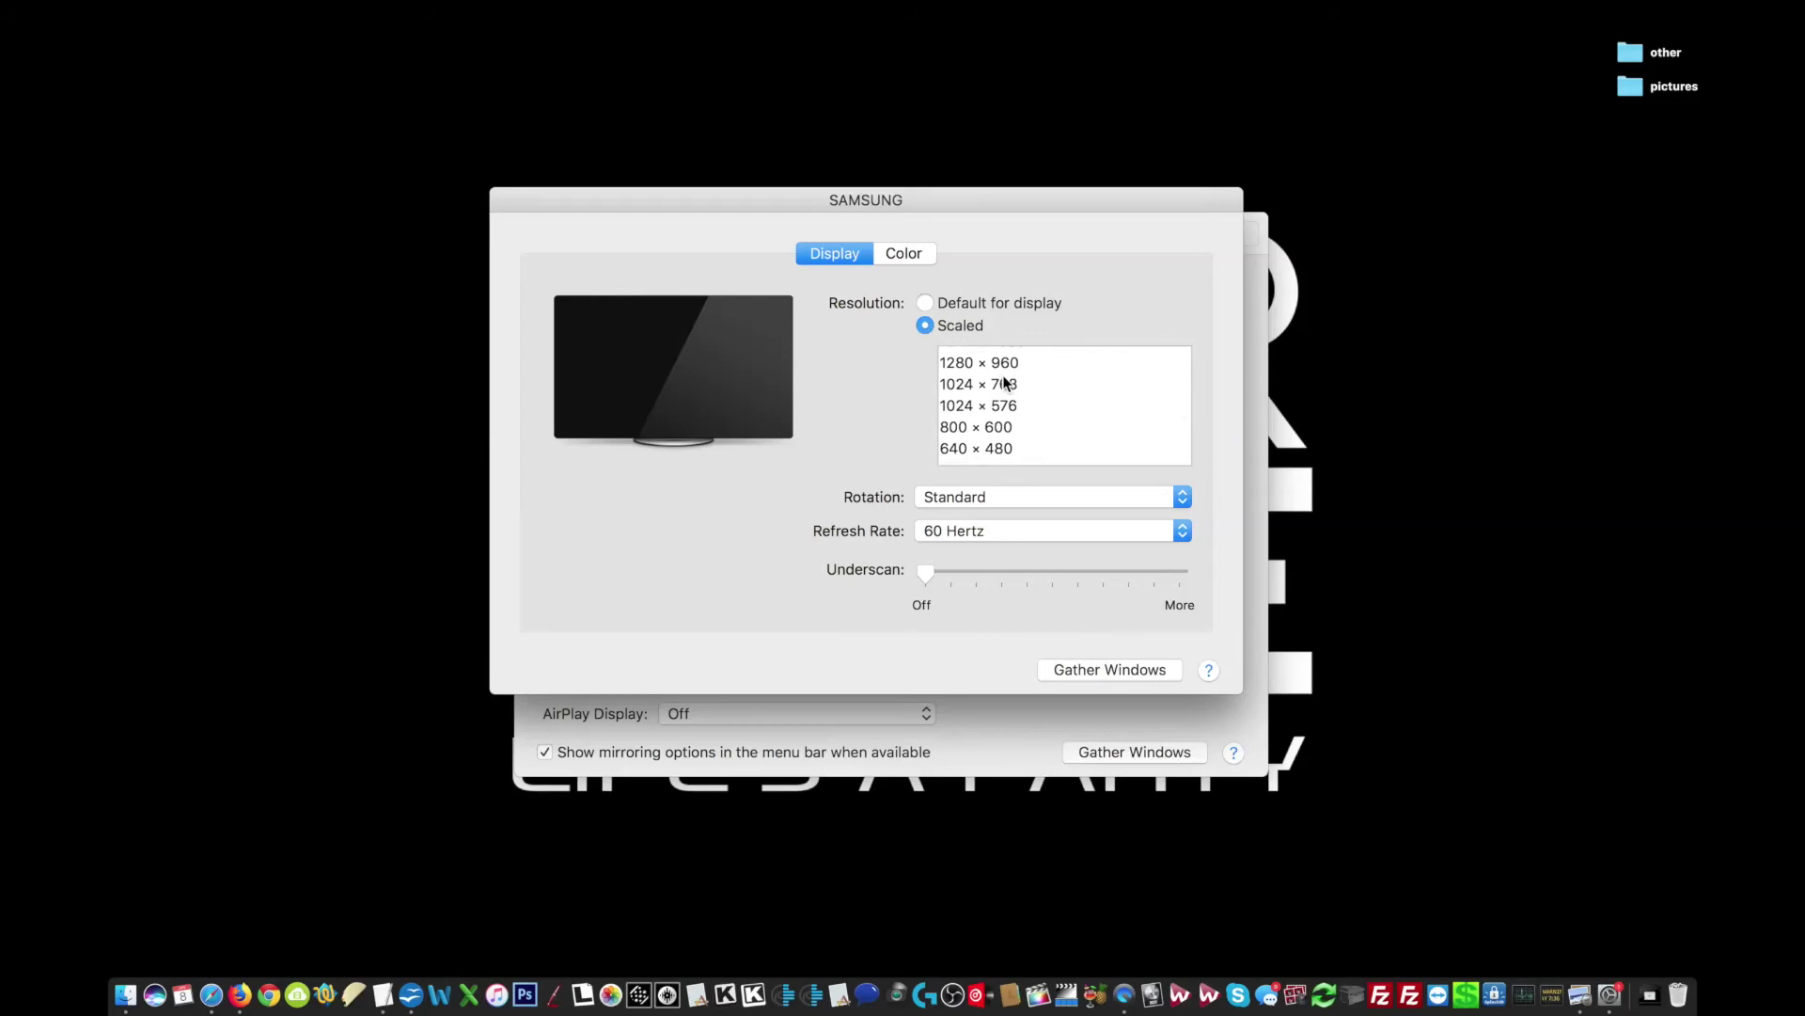
scroll(1004, 381, up, 6)
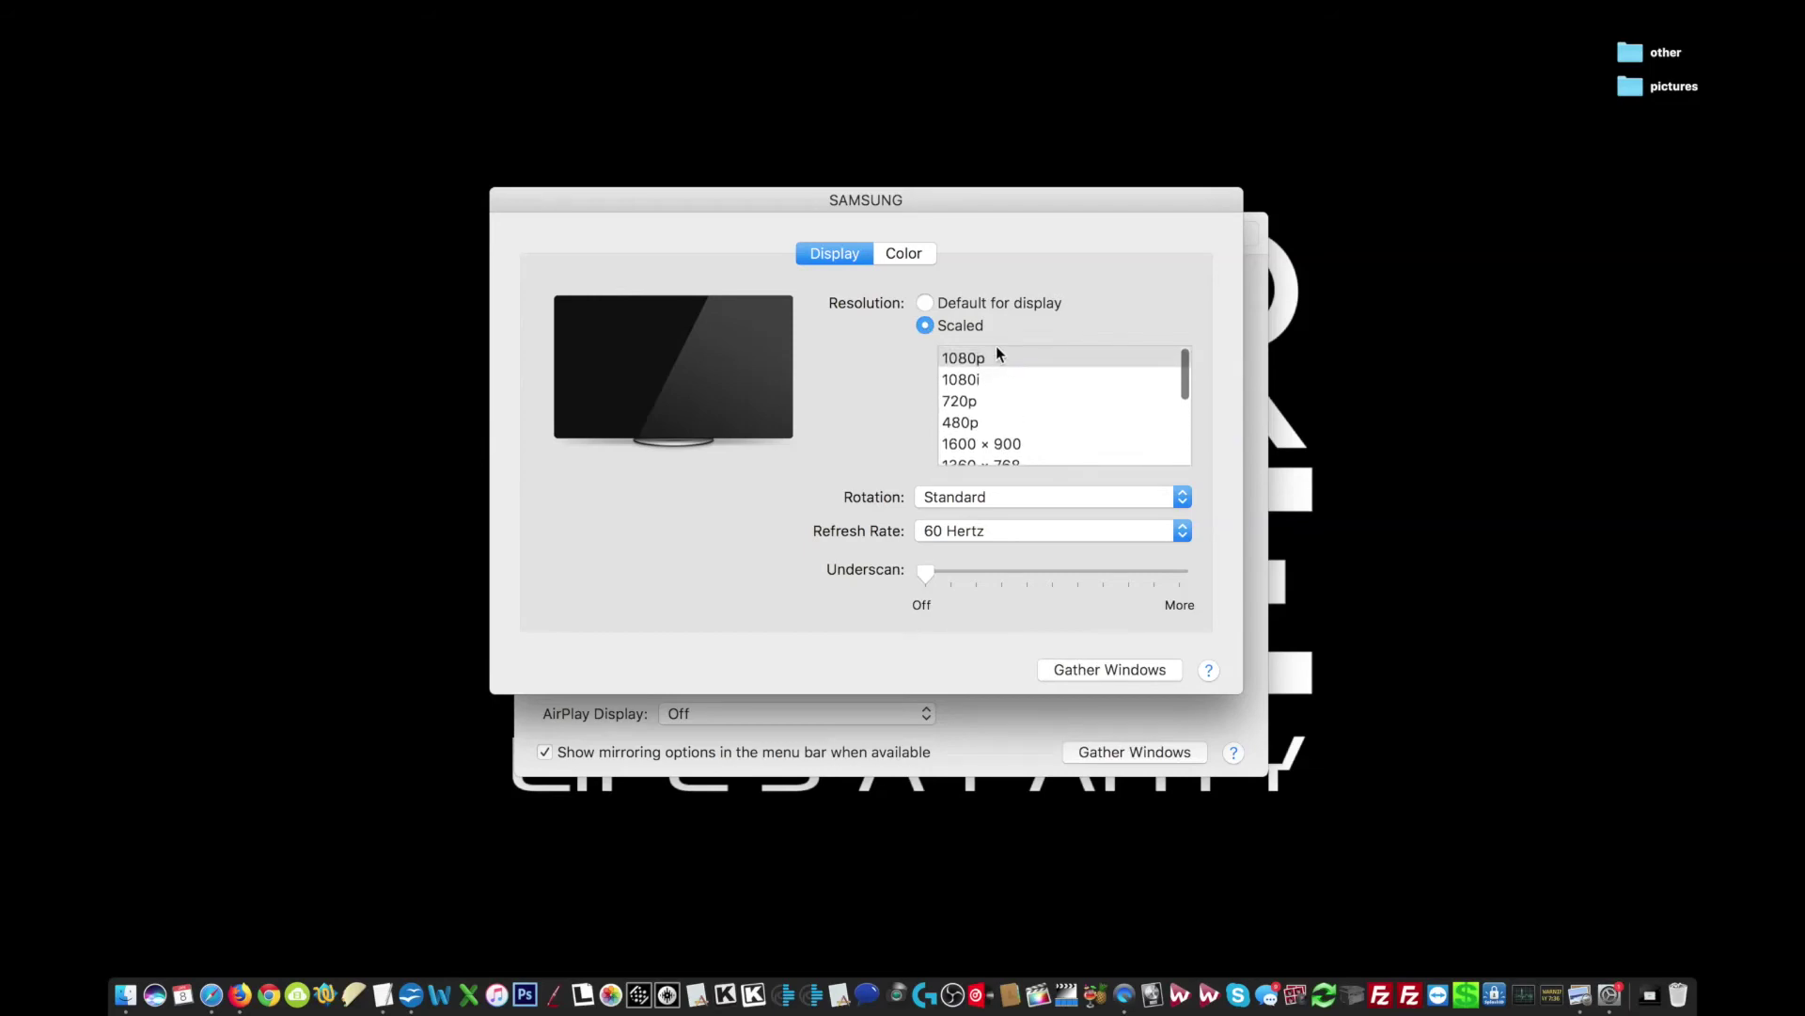
click(996, 357)
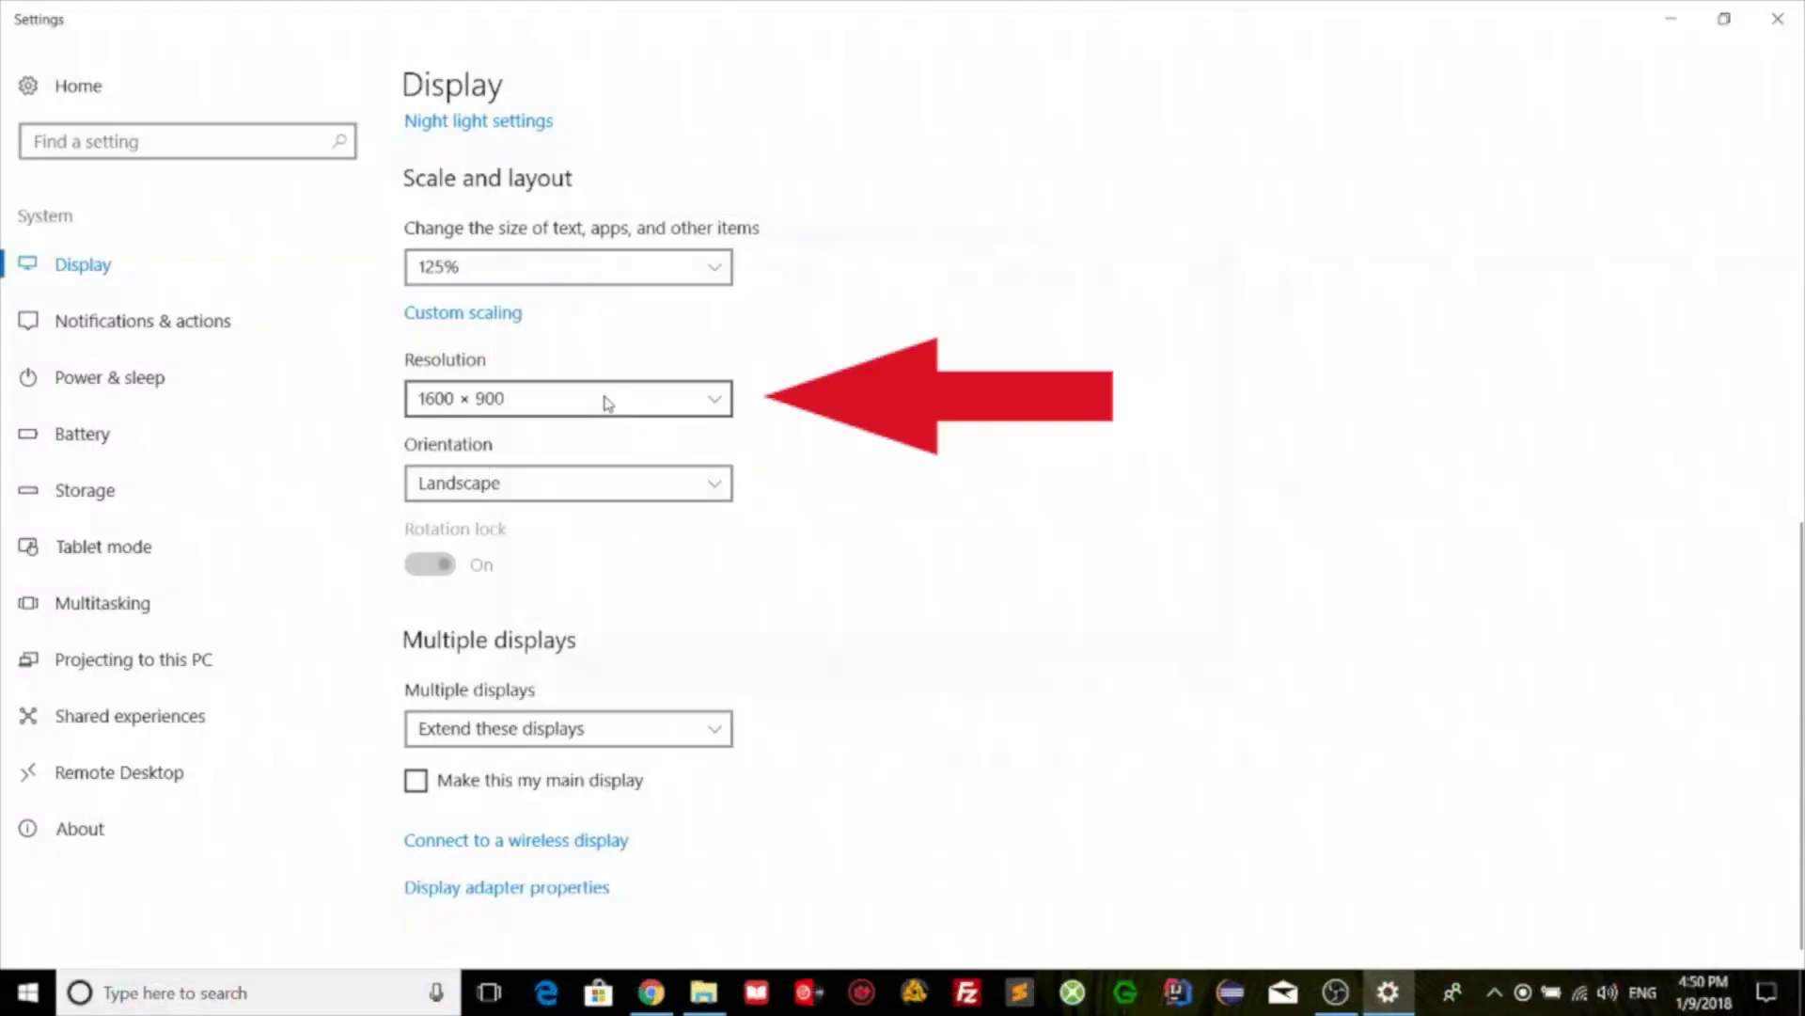
click(601, 397)
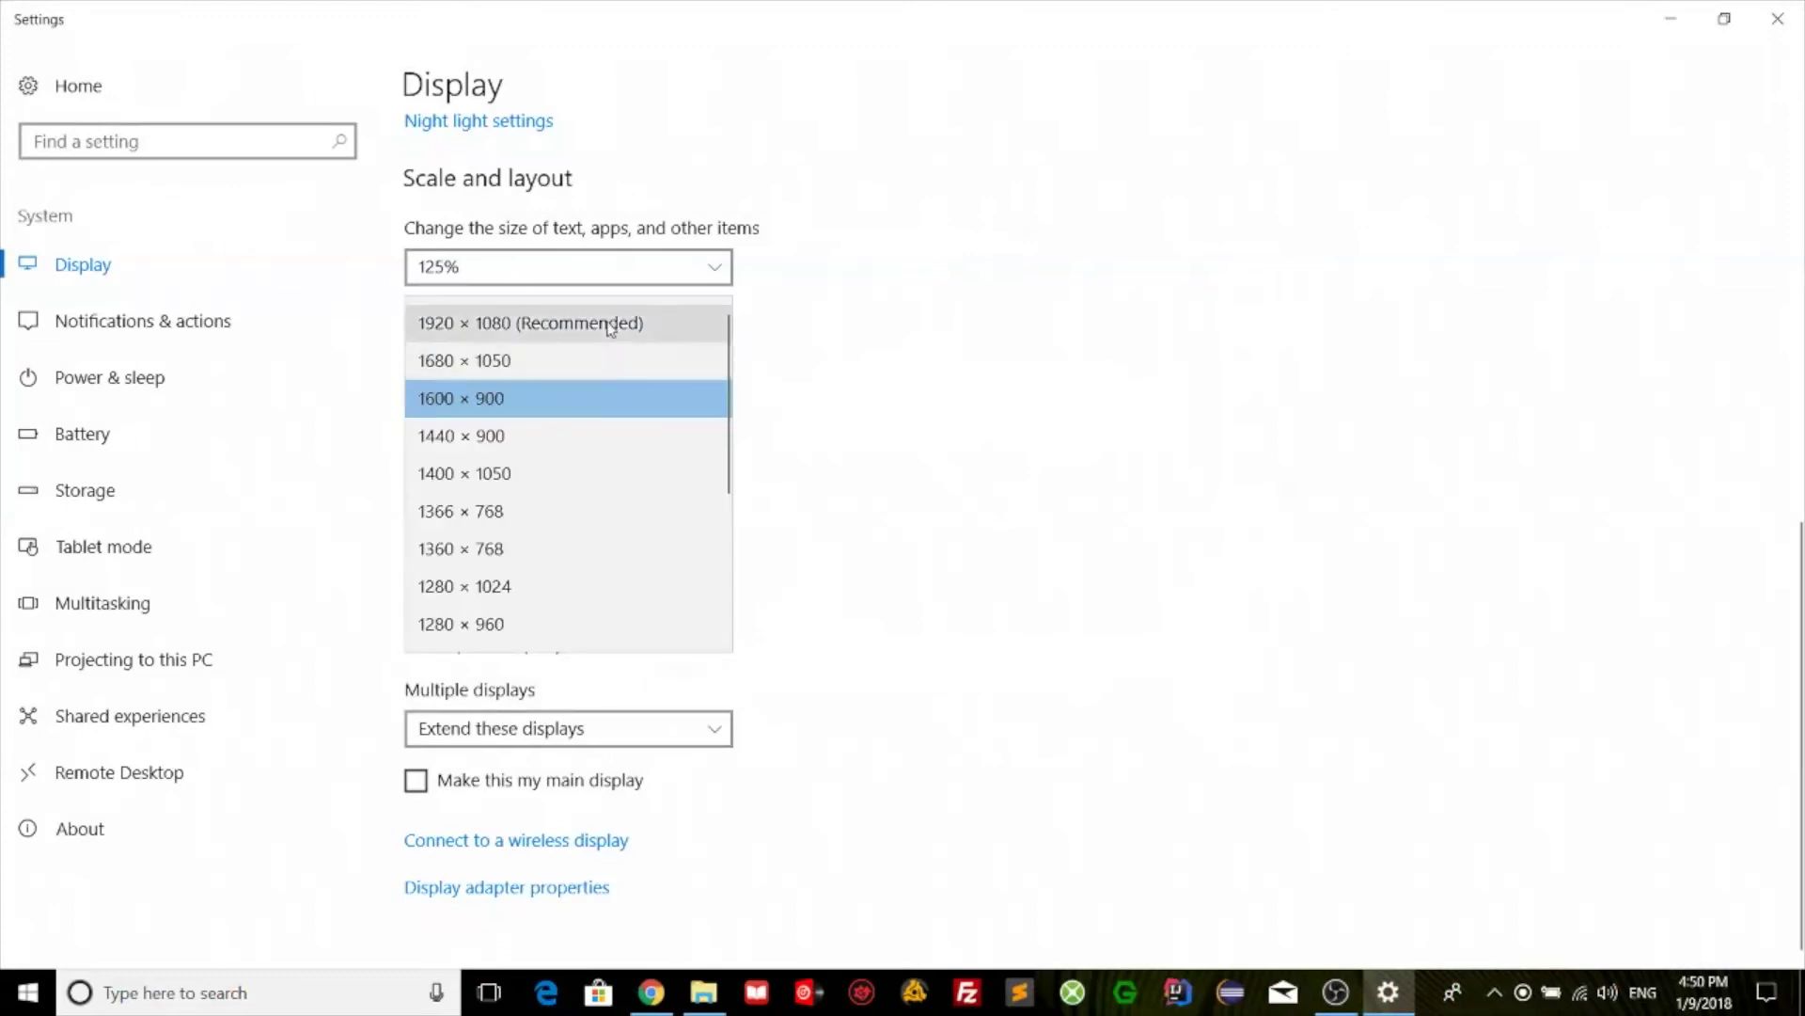
click(580, 325)
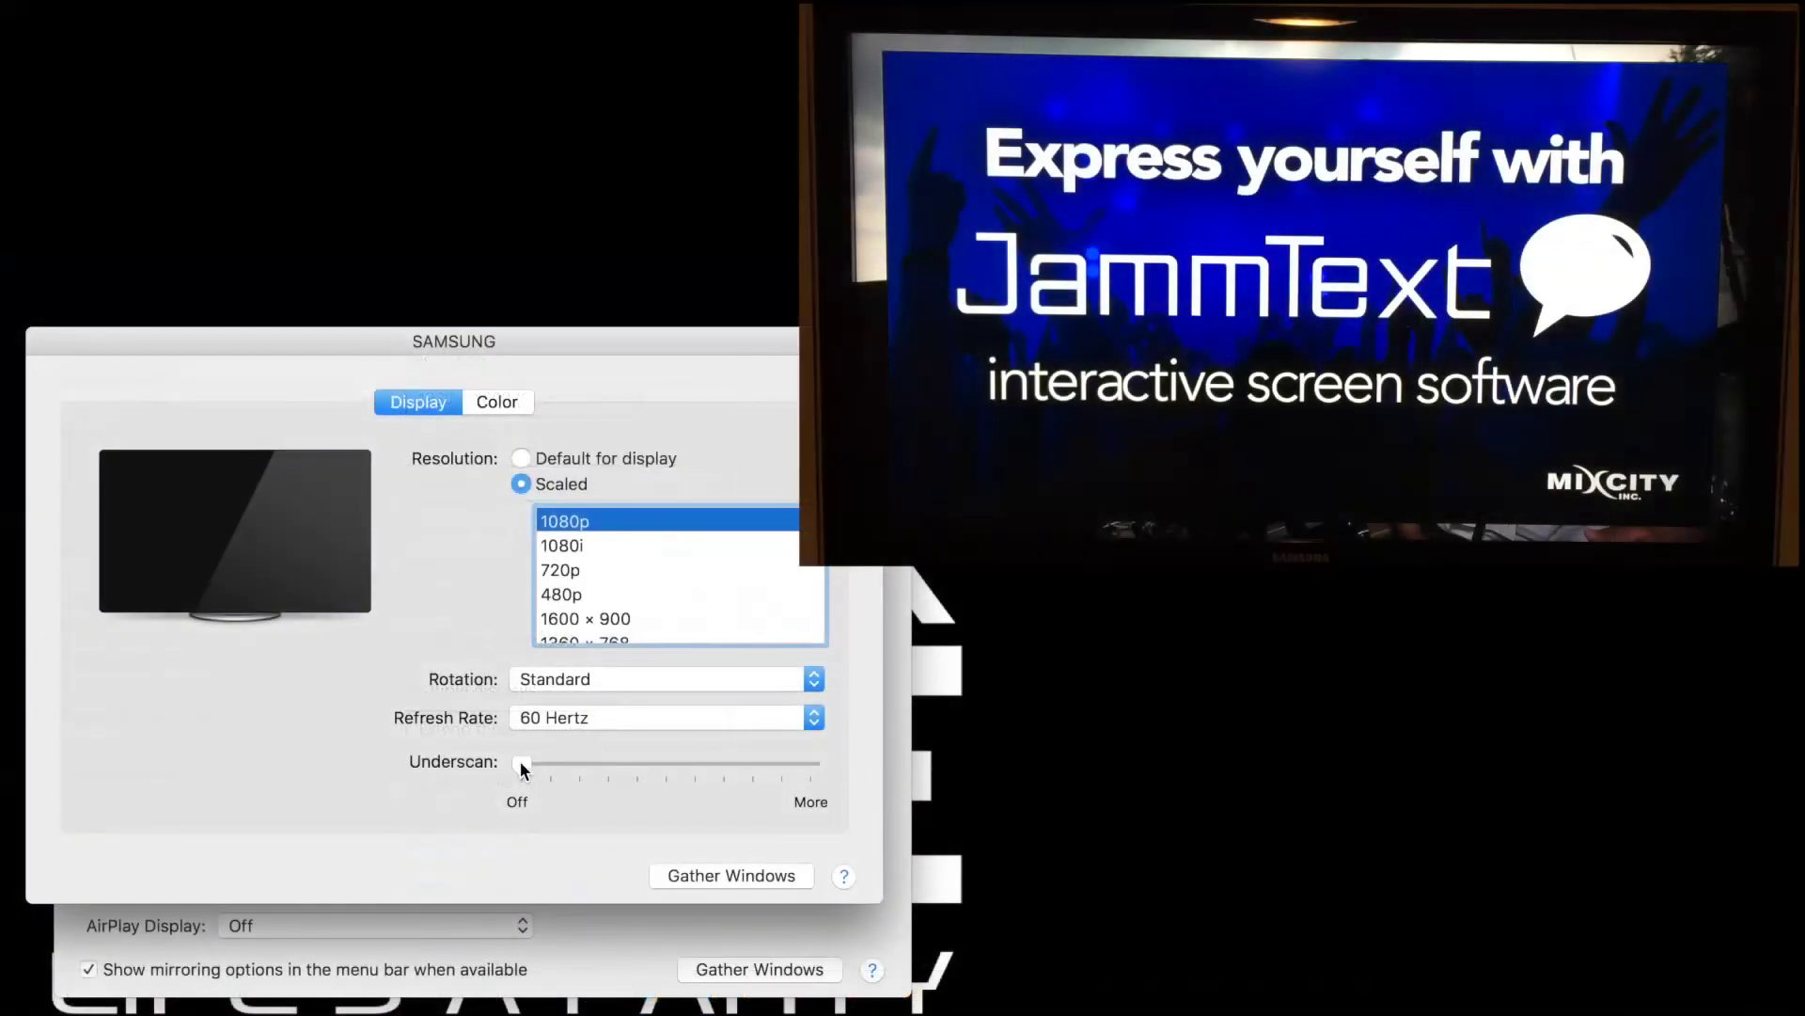
mouse_move(521, 766)
mouse_down()
mouse_move(810, 767)
mouse_move(498, 757)
mouse_up()
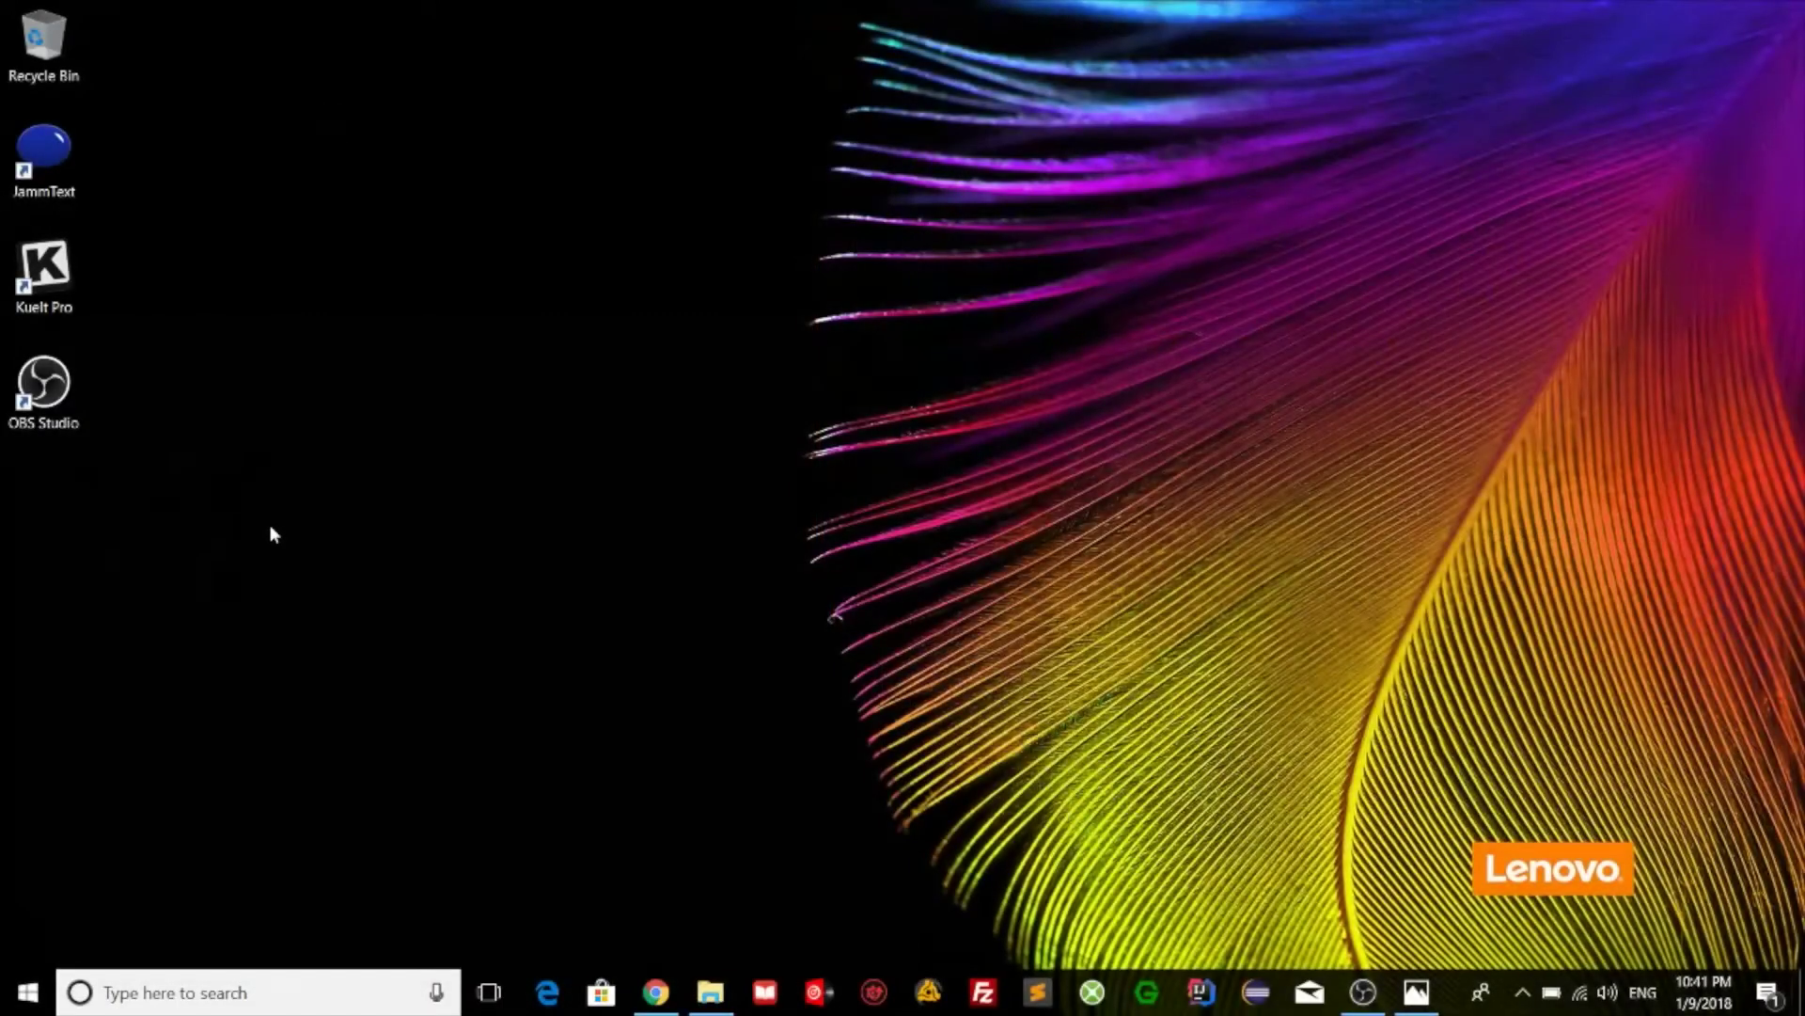
Open Intel Graphics display settings and select the Digital Television E3D470VX.
right_click(269, 522)
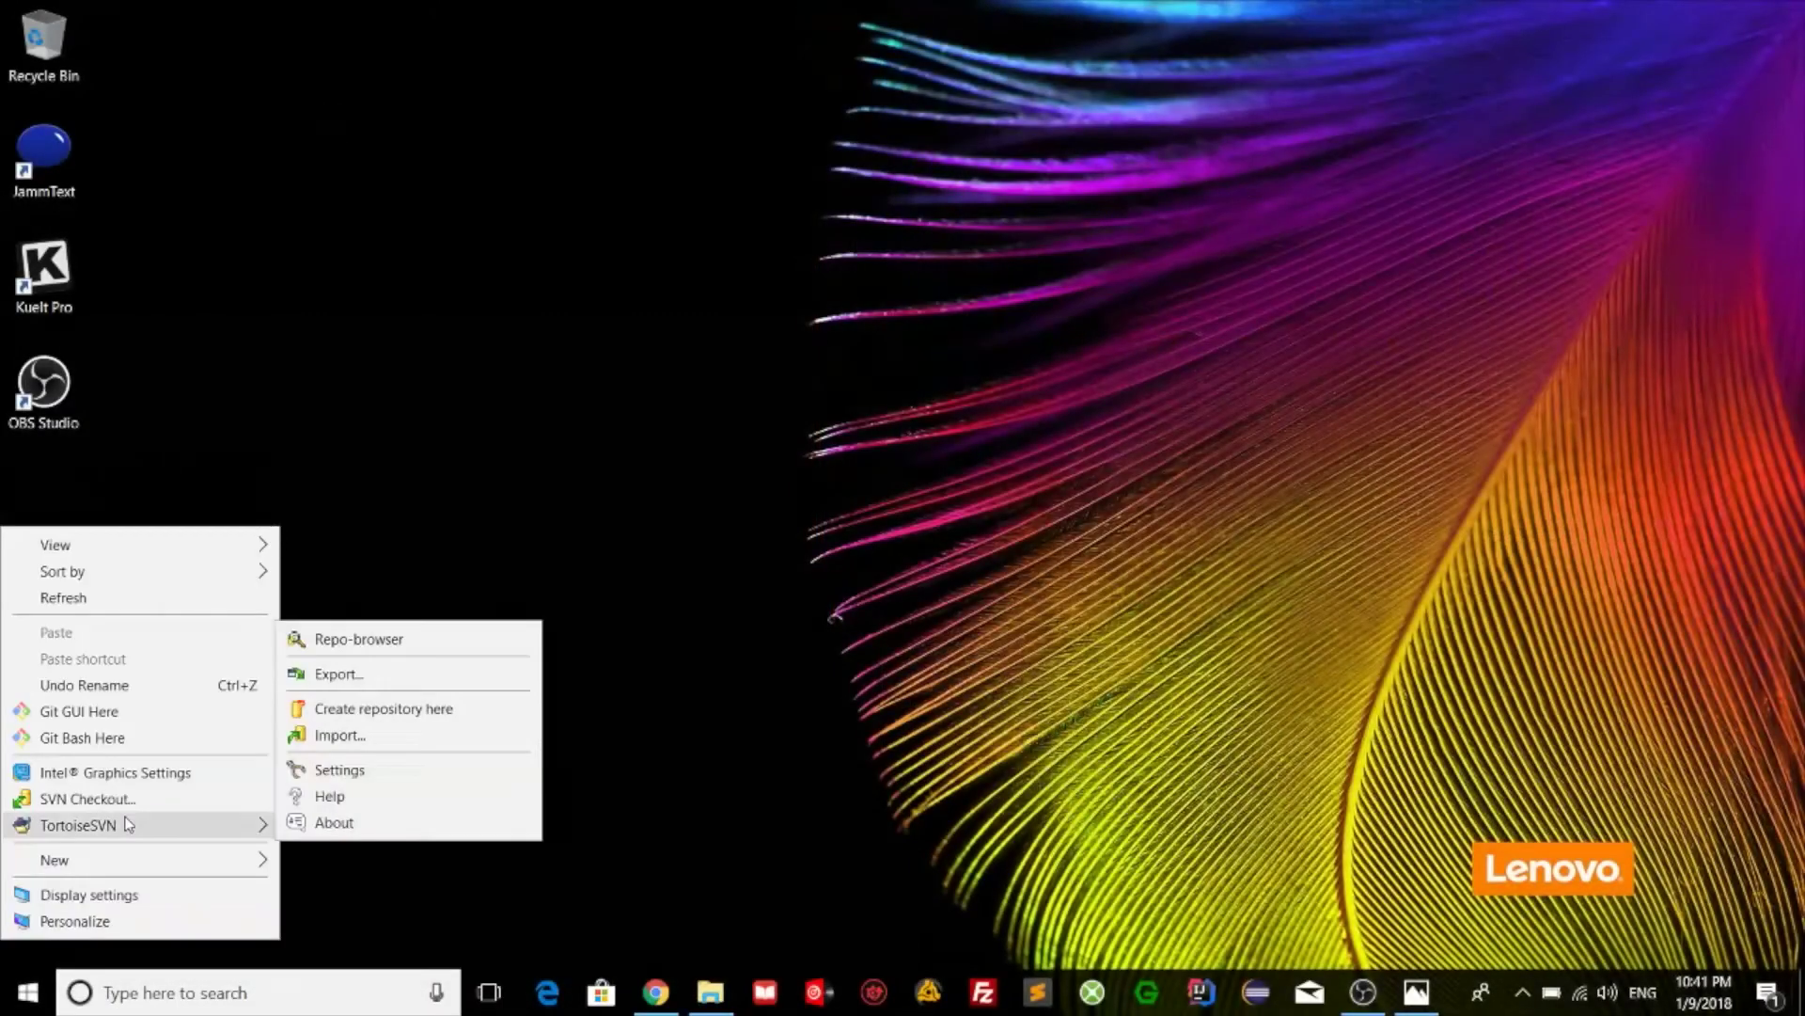
click(110, 774)
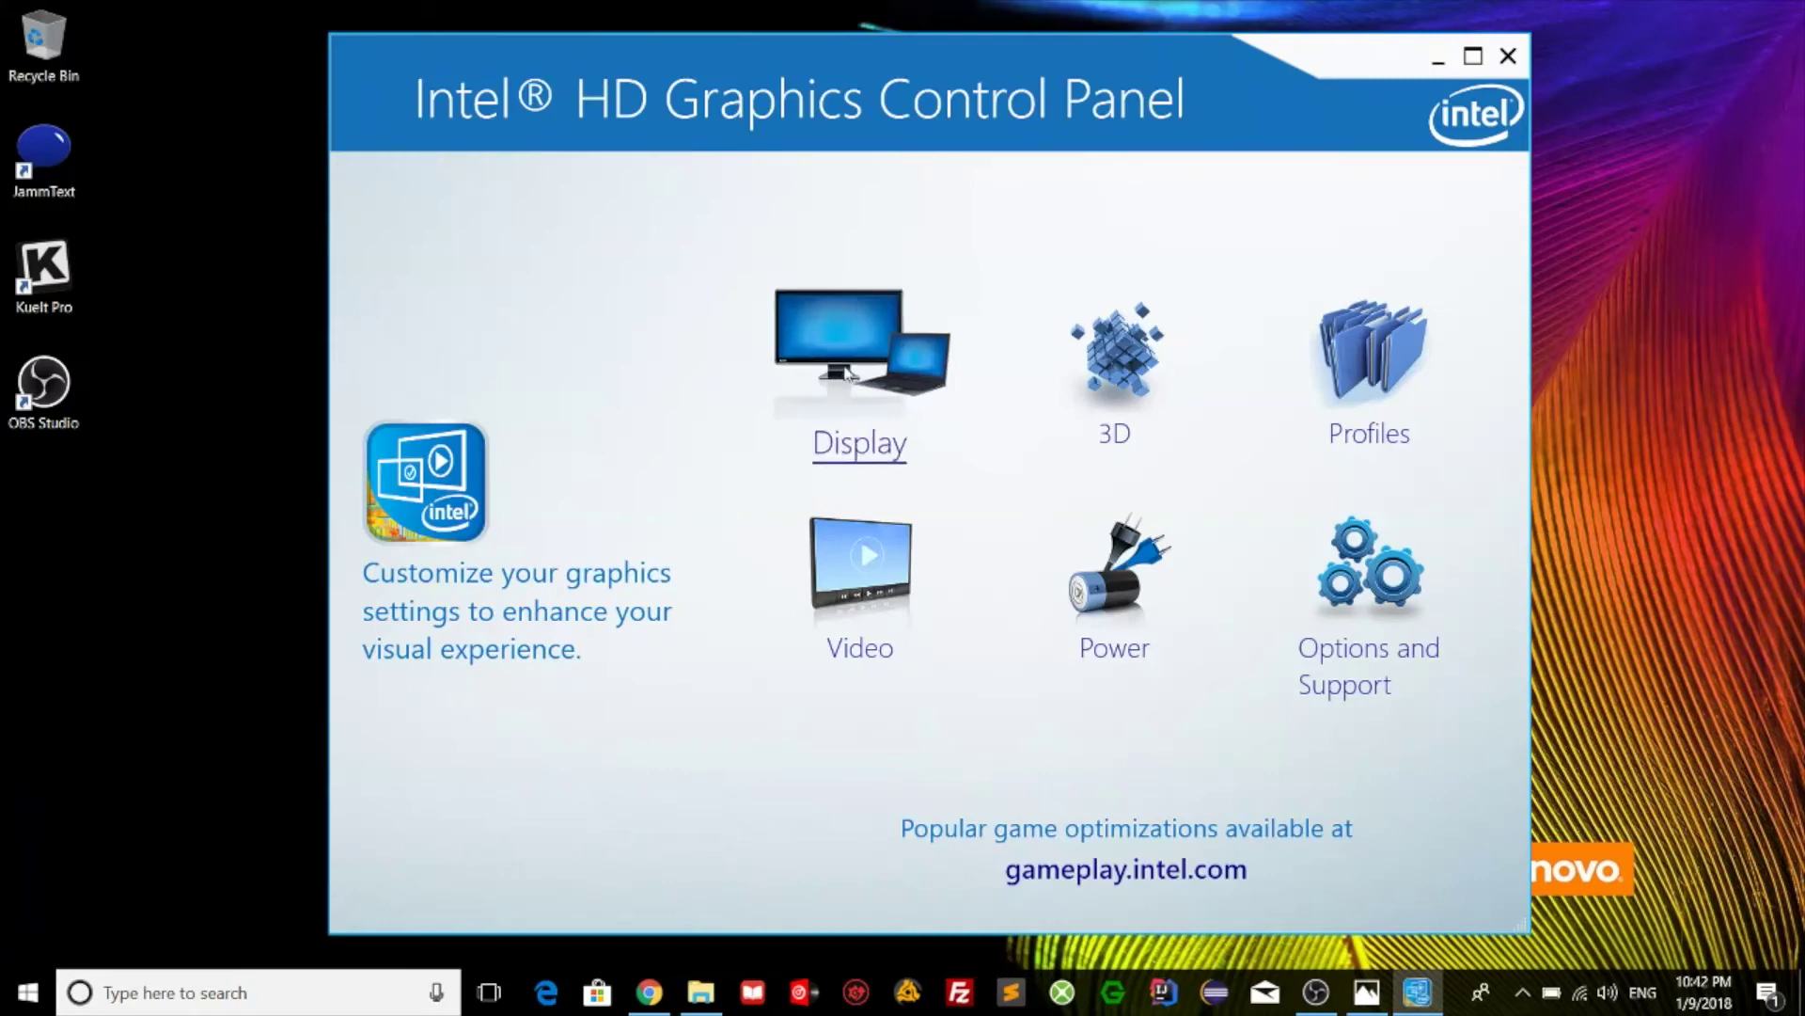
click(850, 371)
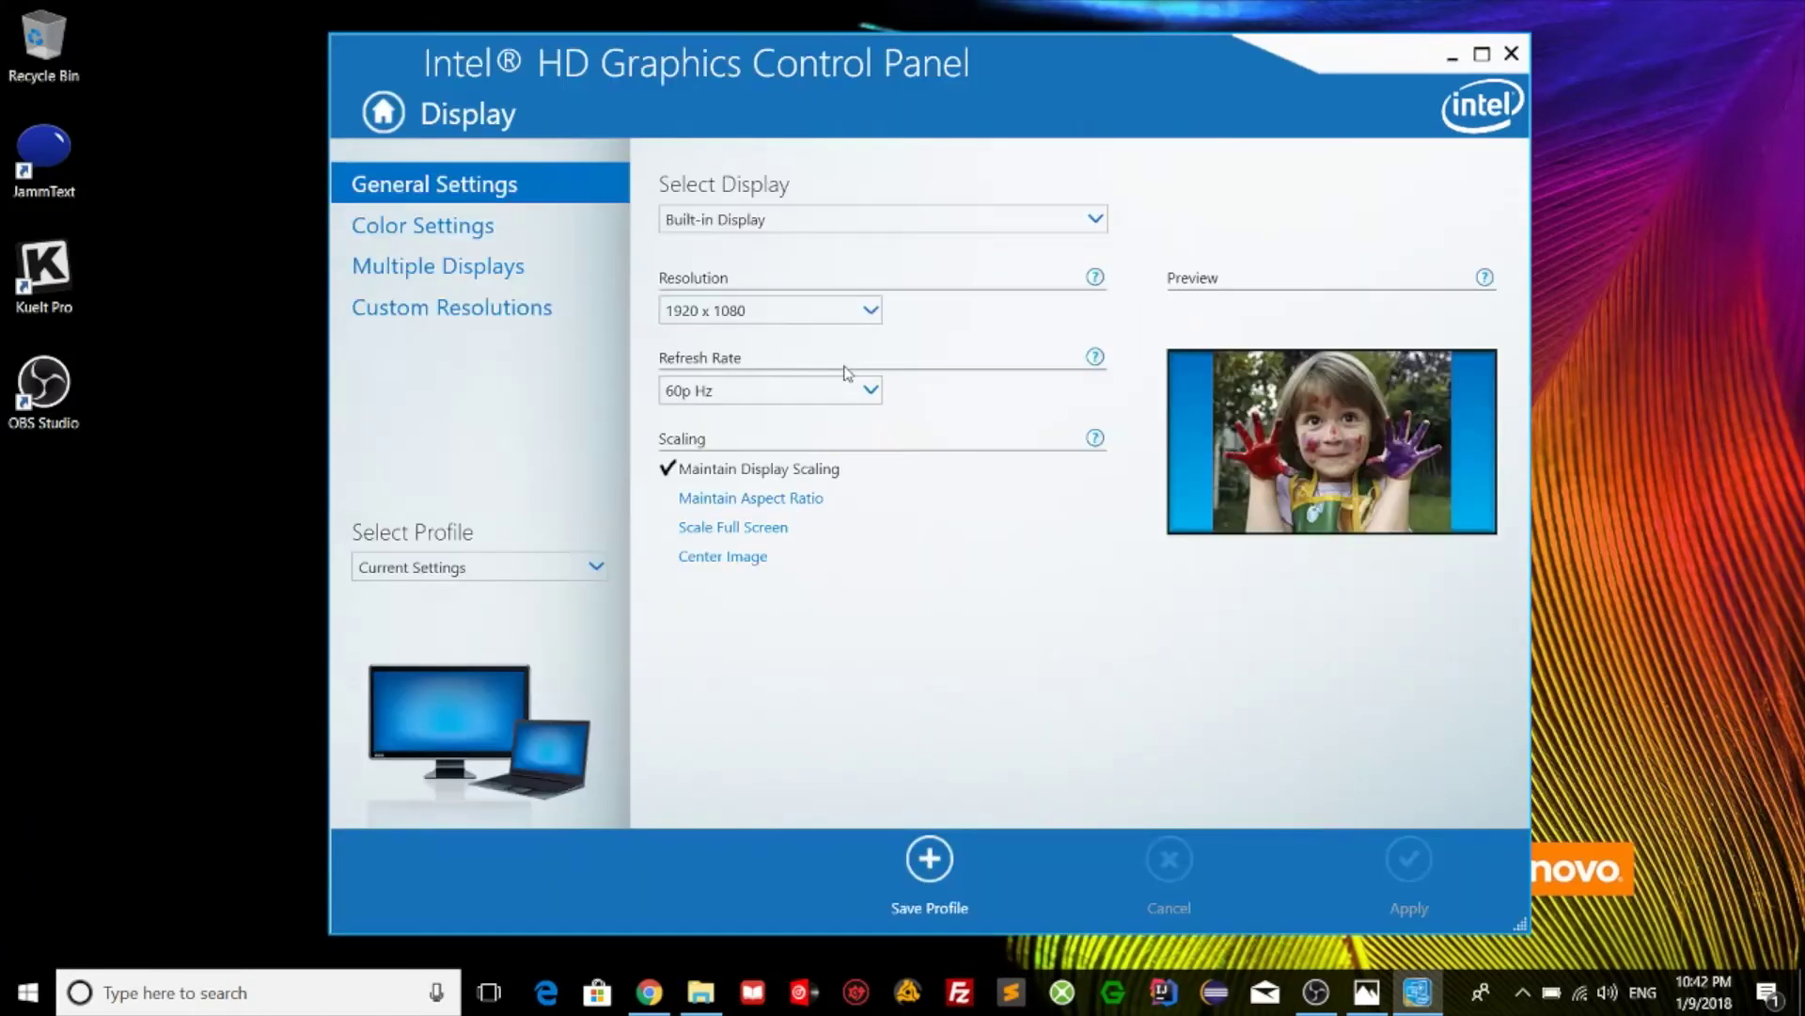
click(813, 225)
click(787, 310)
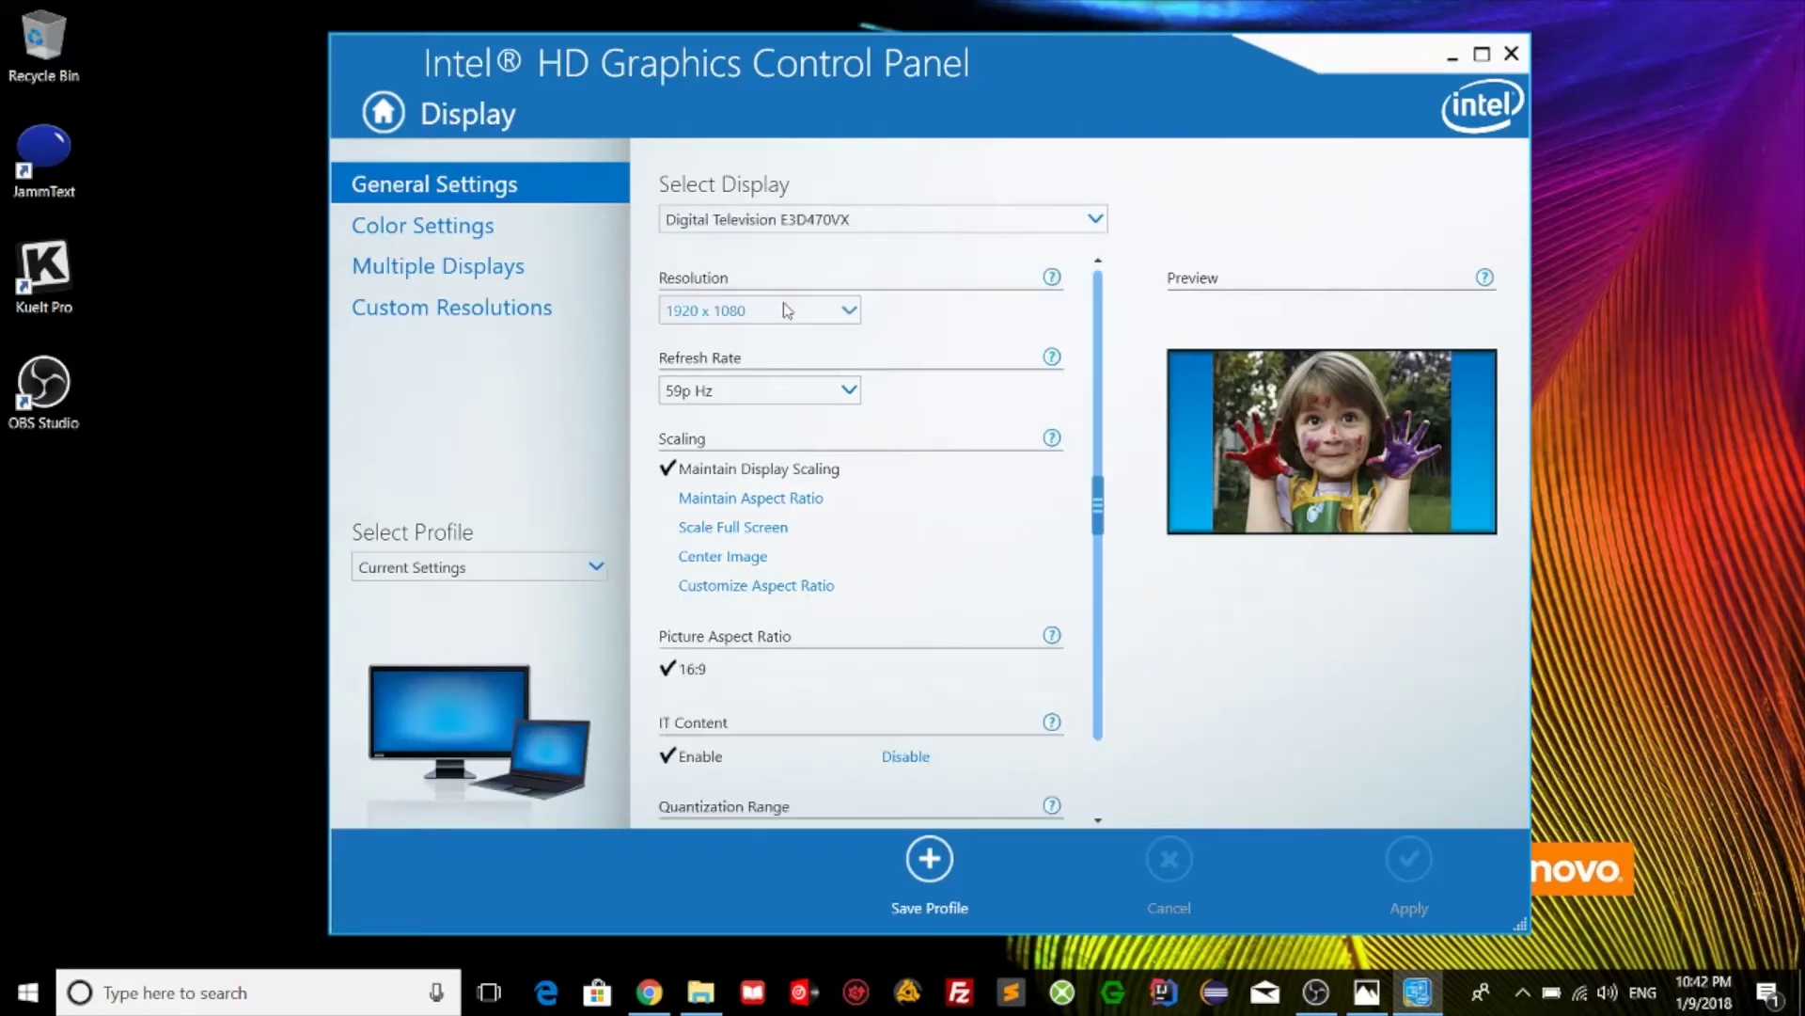
Enable Customize Aspect Ratio and set the sliders to 61 horizontal and 62 vertical.
click(718, 586)
drag(1408, 523, 1365, 526)
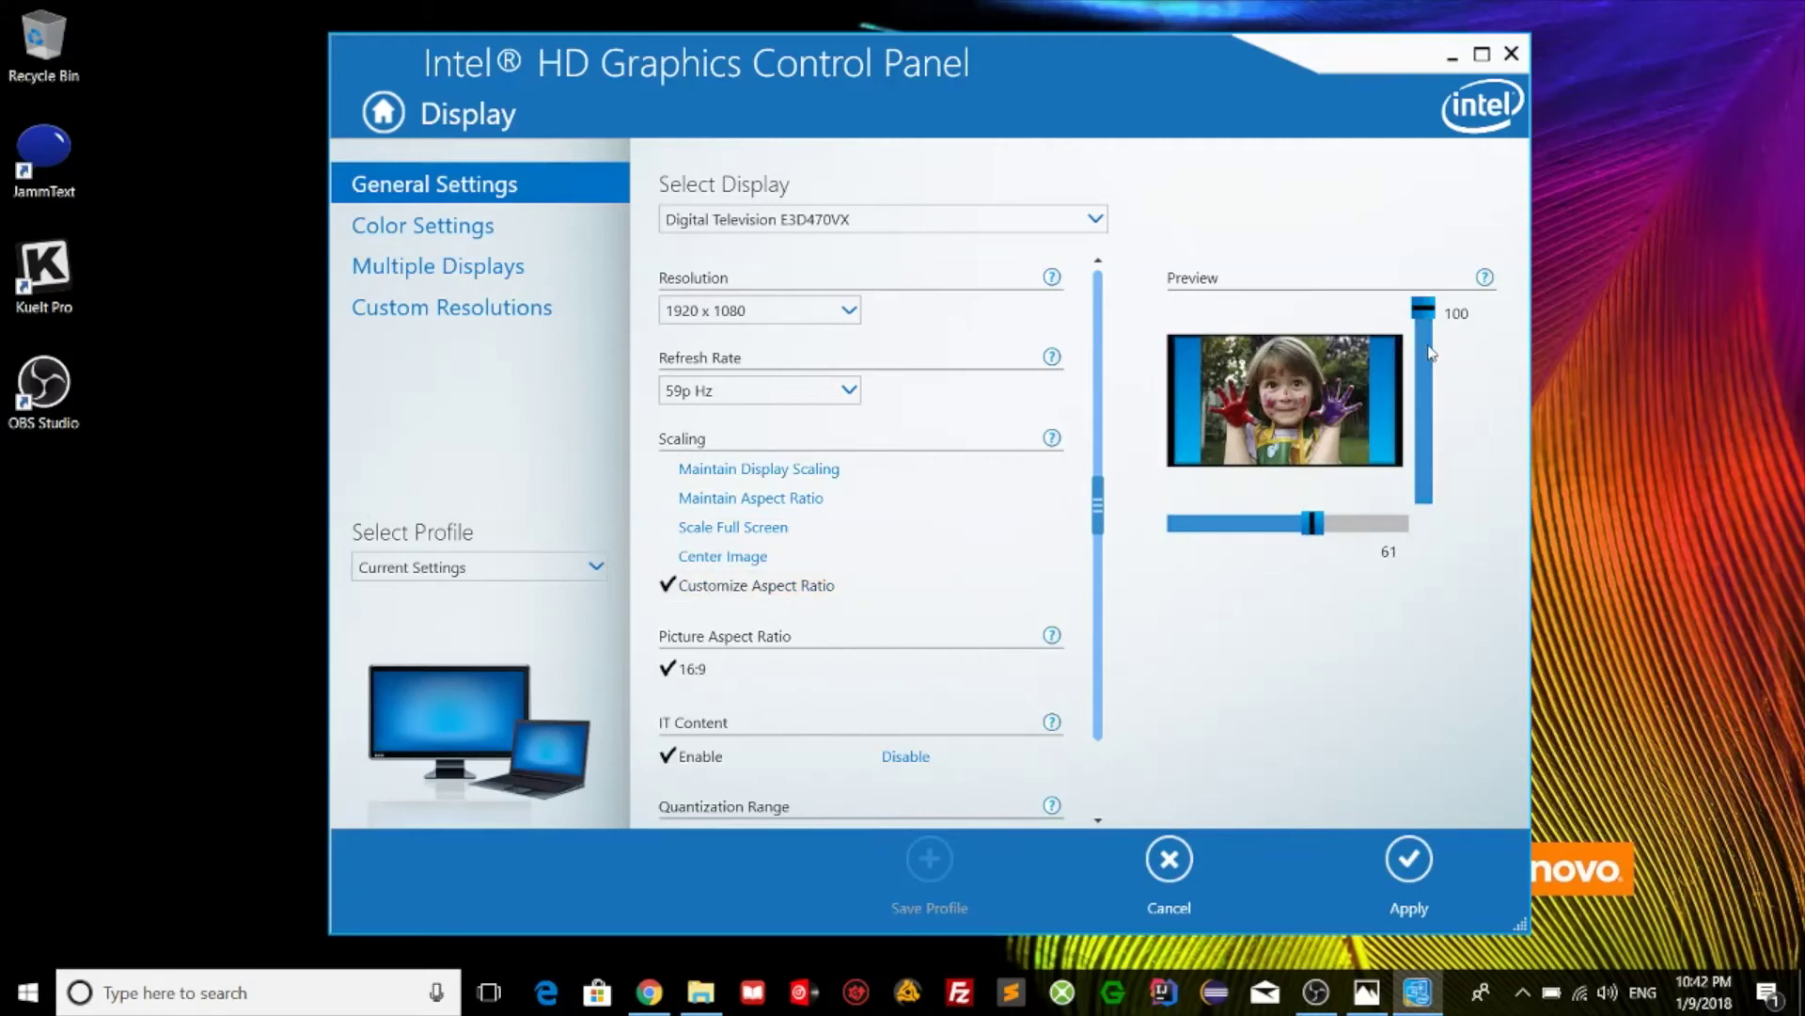
drag(1429, 352, 1436, 406)
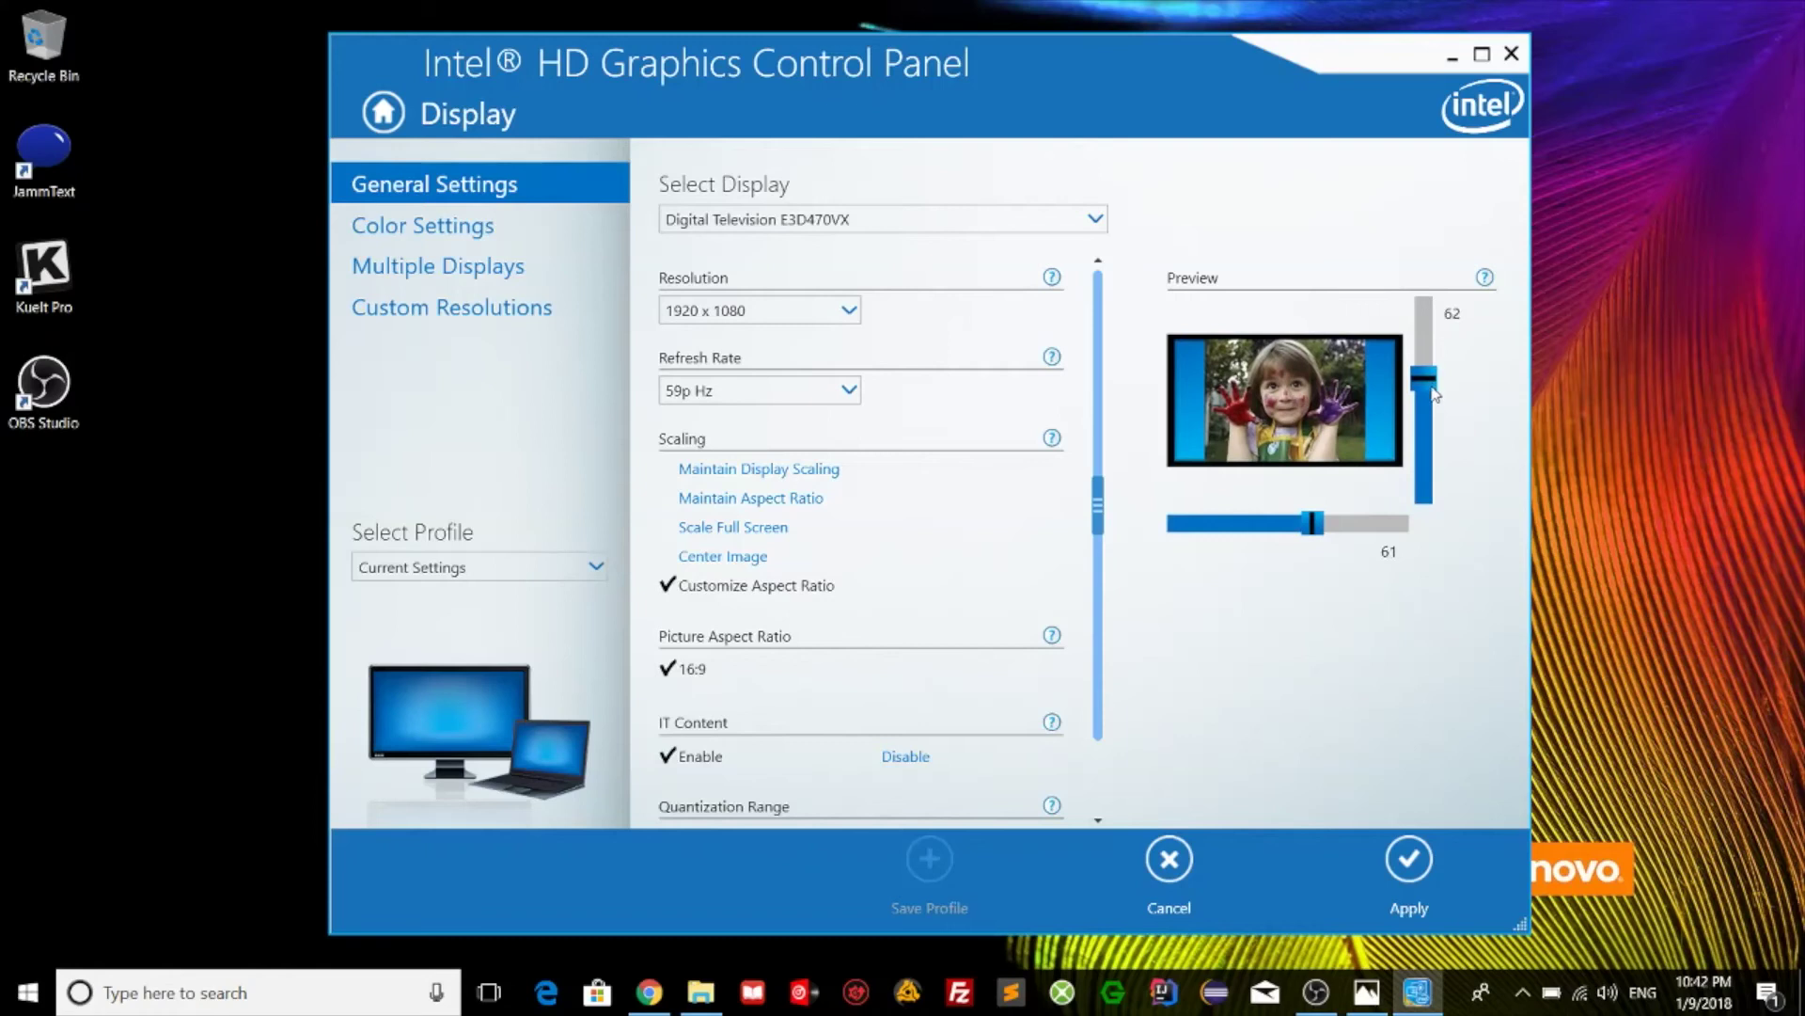